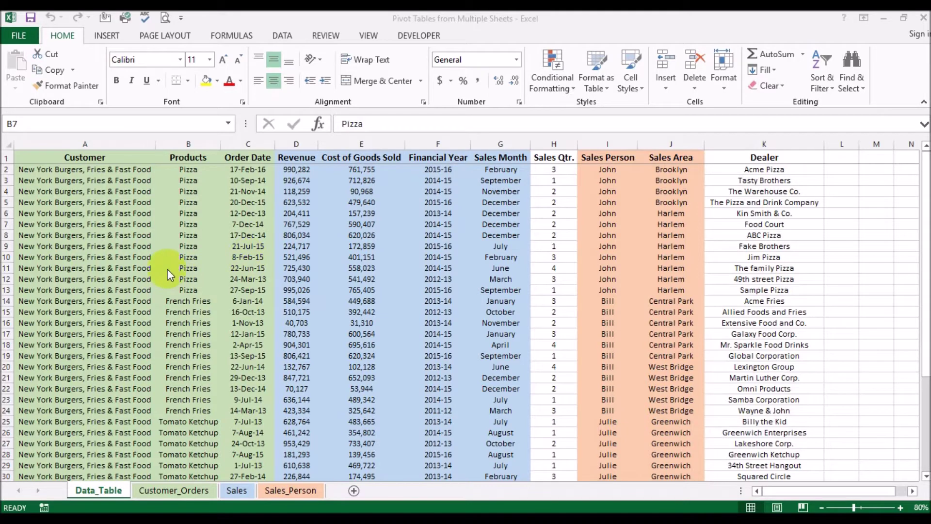
- Examine the Customer, Products and Order Date columns in the Data_Table sheet
drag(112, 144, 245, 144)
click(182, 248)
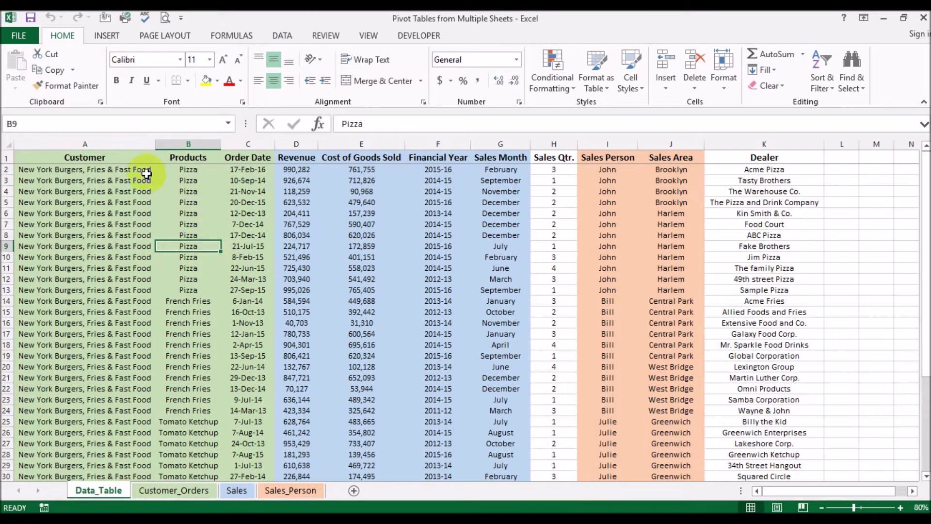
click(100, 145)
drag(100, 145, 256, 153)
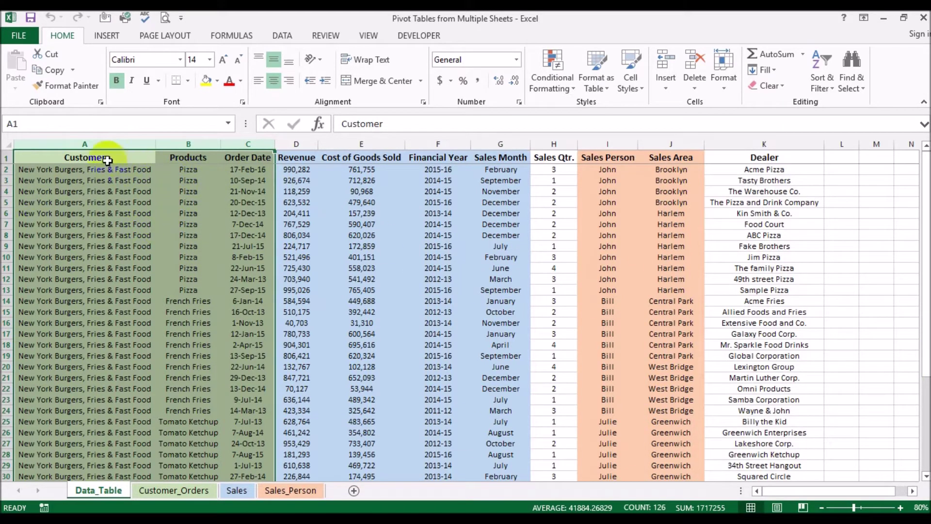
click(220, 158)
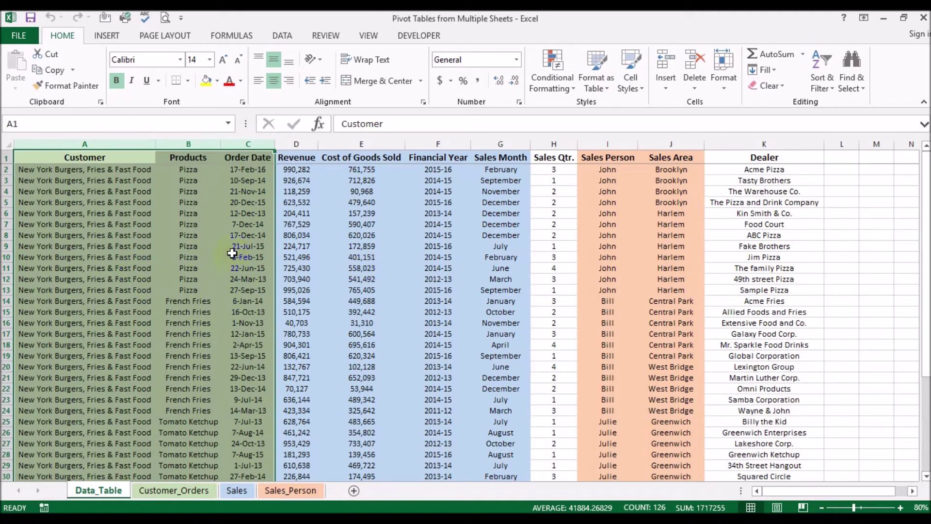
click(275, 492)
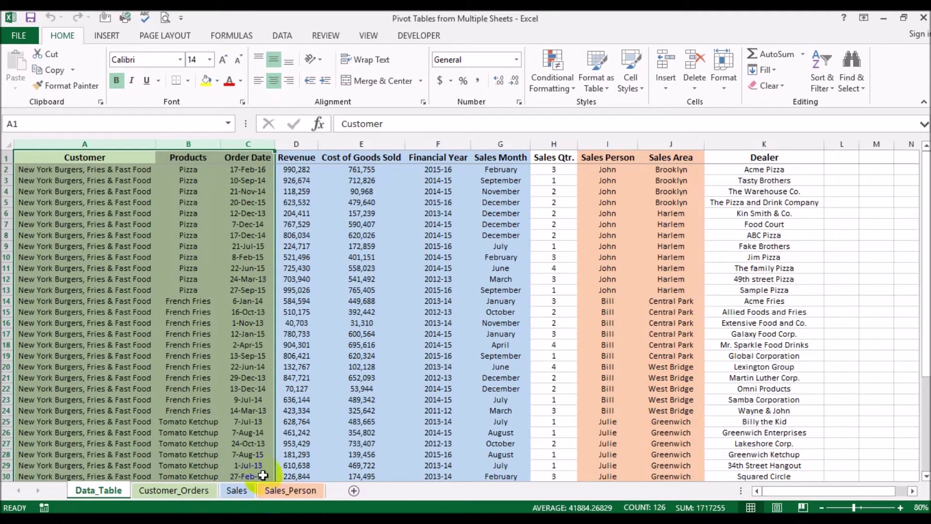
click(123, 145)
drag(123, 146, 250, 150)
click(196, 253)
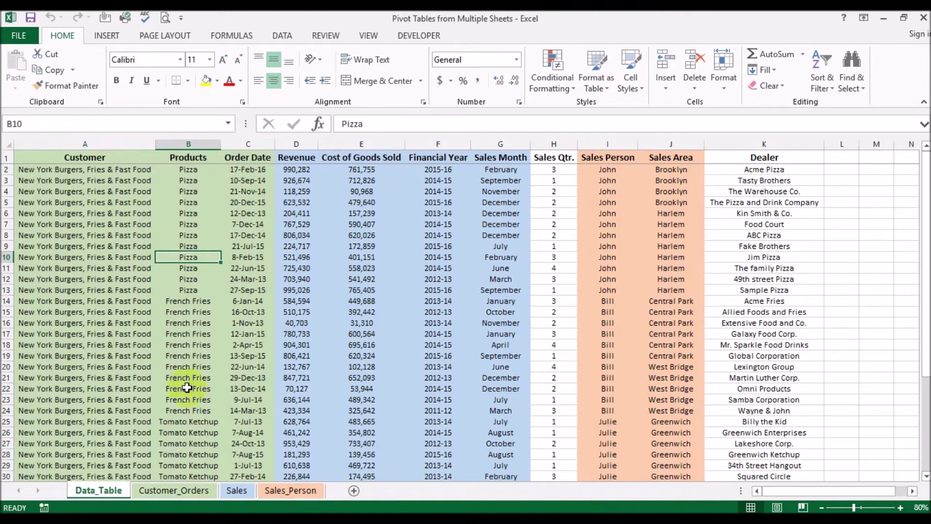
- Examine the Customer_Orders sheet against Data_Table, including the Dealer column in Data_Table
click(186, 487)
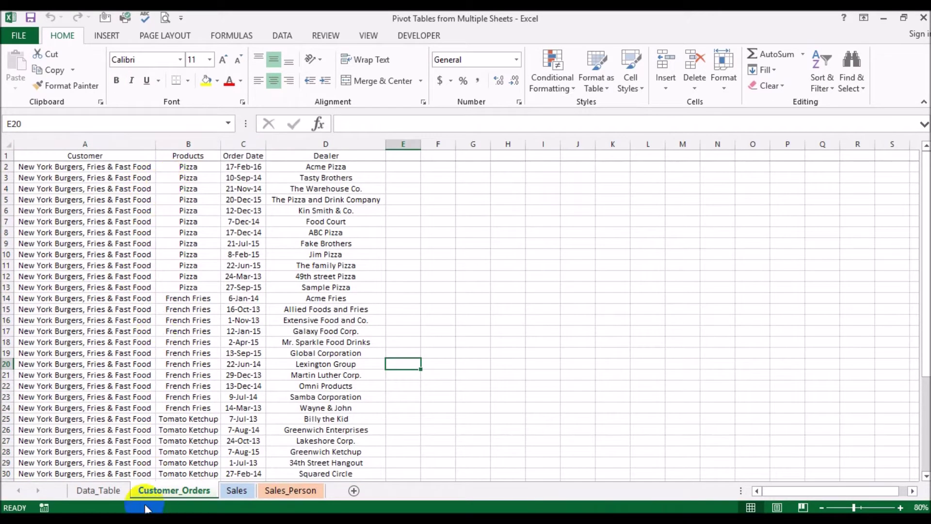
click(124, 491)
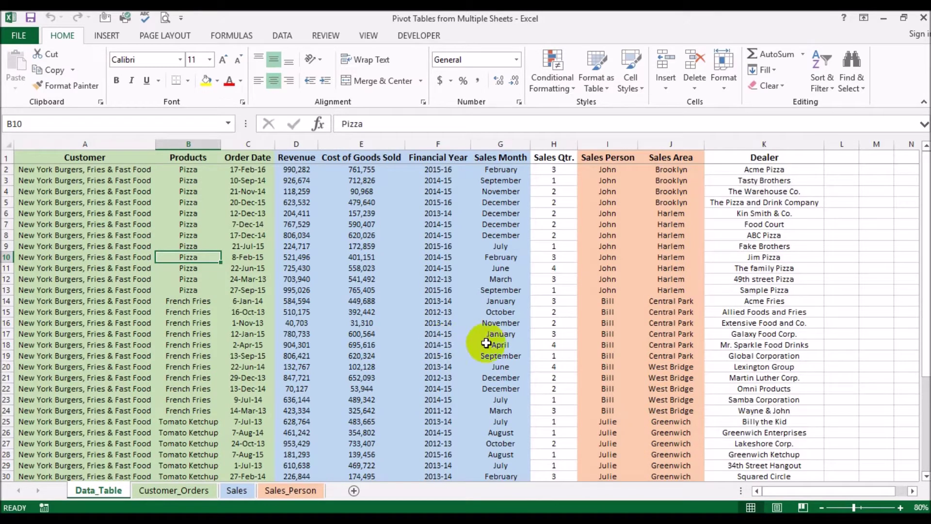
click(803, 144)
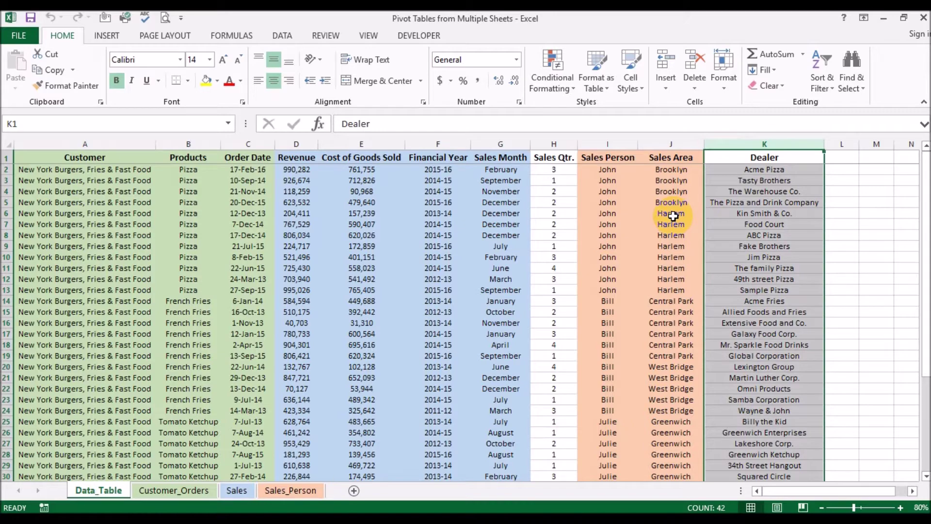
click(208, 485)
click(99, 489)
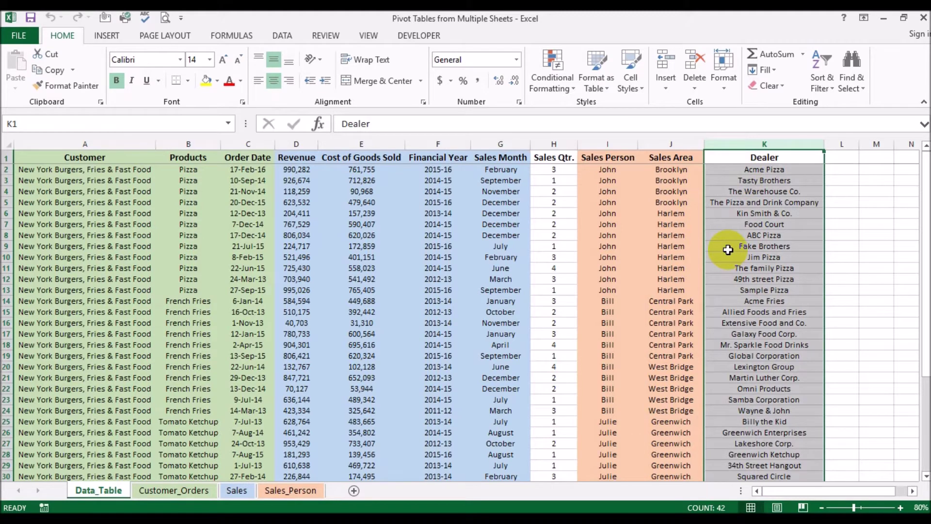
- Compare the Customer, Products and Order Date columns of Data_Table with the Customer_Orders sheet and its Dealer column
click(207, 490)
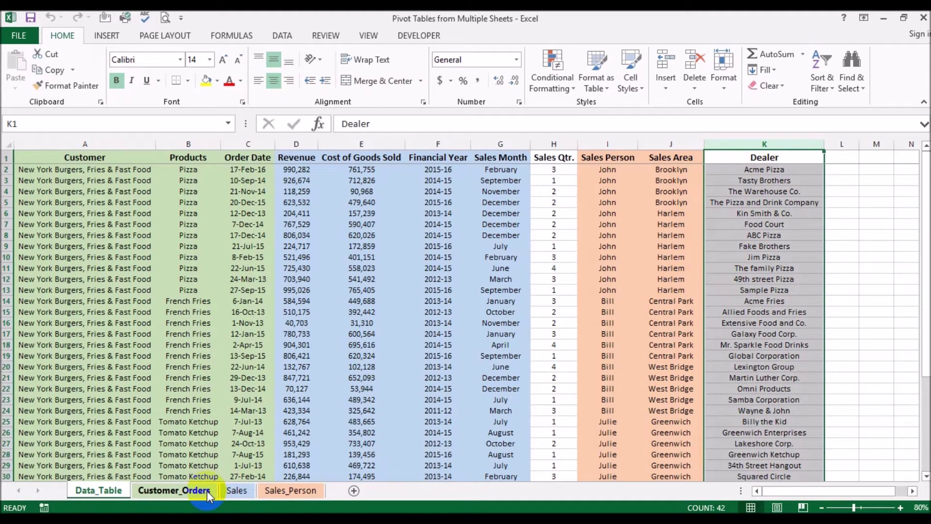
click(70, 144)
drag(71, 144, 230, 144)
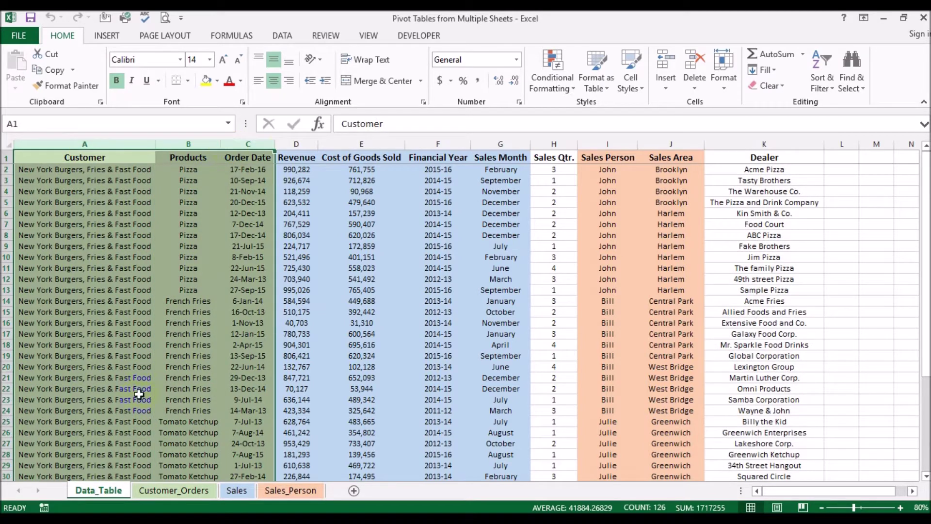
click(173, 493)
drag(72, 155, 240, 170)
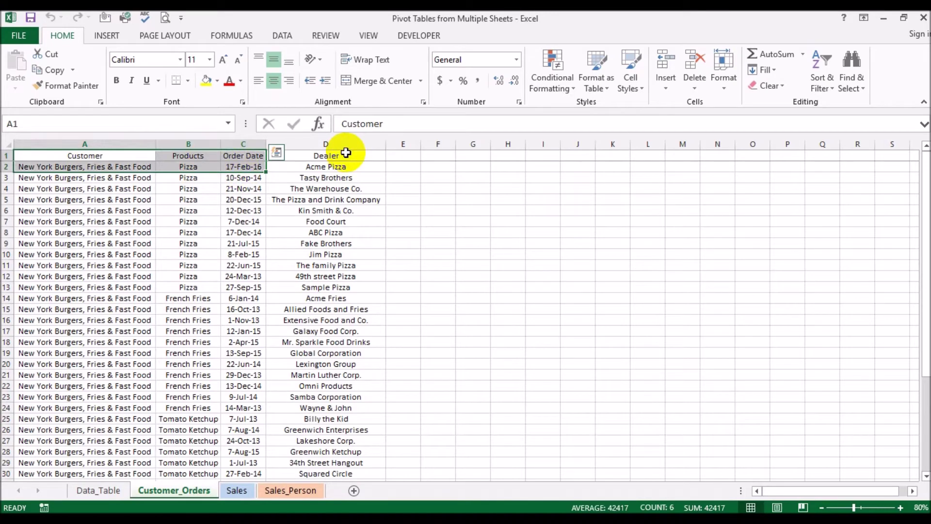
click(346, 147)
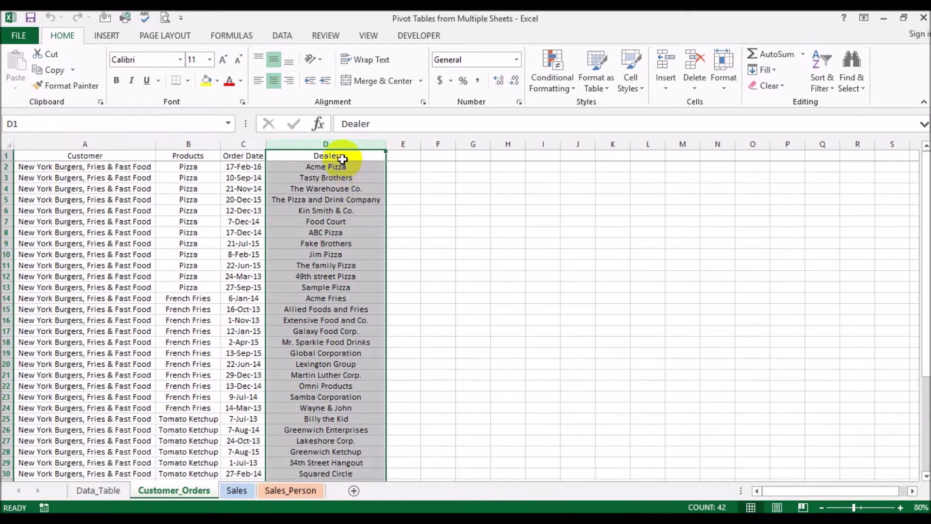
- Compare the Revenue through Sales Month columns of Data_Table with the Sales sheet and its Dealer column
click(97, 490)
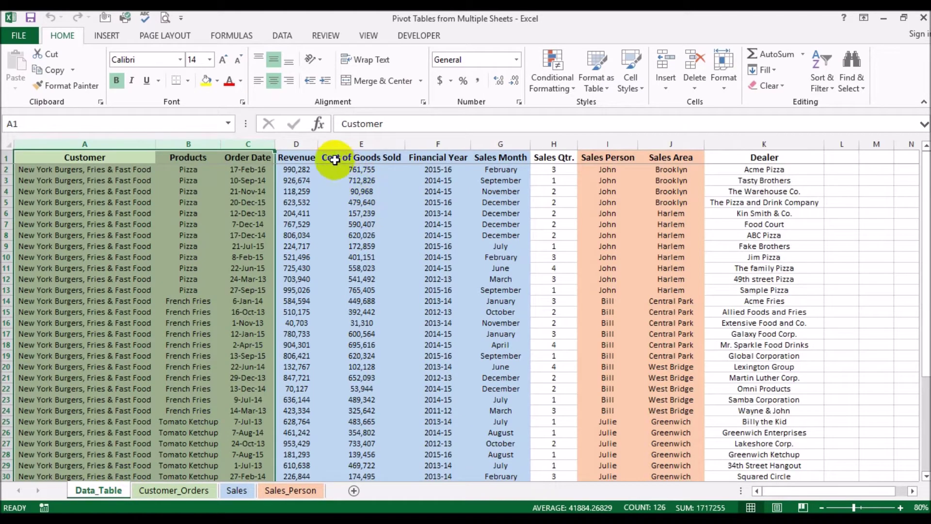
drag(298, 144, 479, 146)
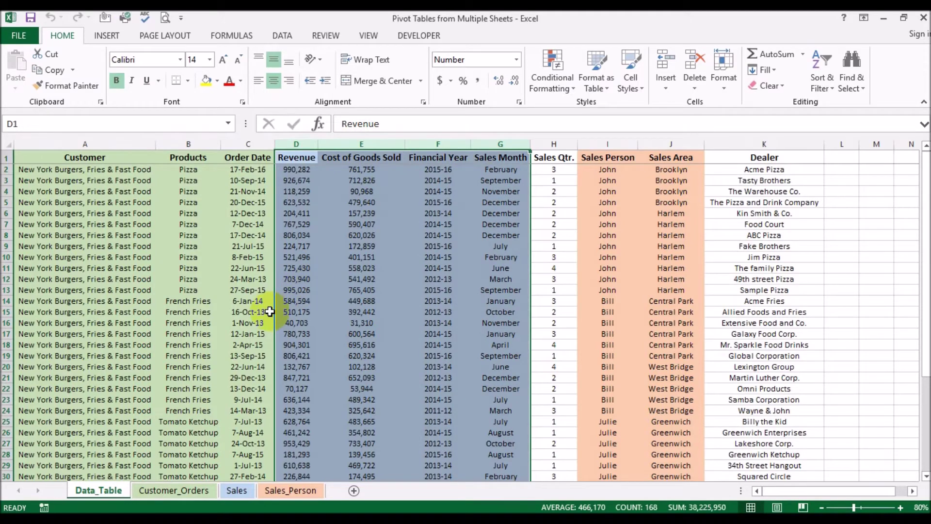
click(242, 490)
drag(39, 144, 296, 144)
click(296, 144)
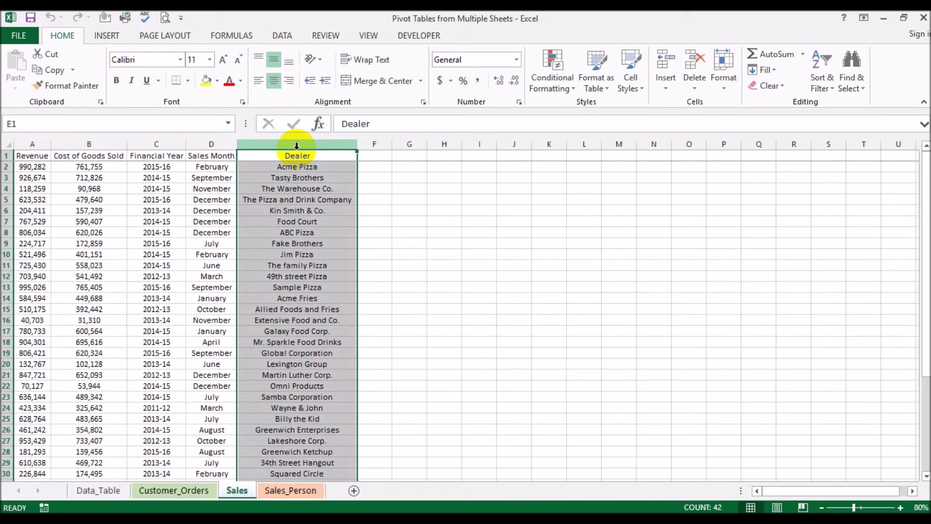
- Compare the Sales Person and Sales Area columns of Data_Table with the Sales_Person sheet and its Dealer column
click(101, 489)
mouse_move(631, 136)
mouse_down()
mouse_move(619, 139)
mouse_move(644, 141)
mouse_up()
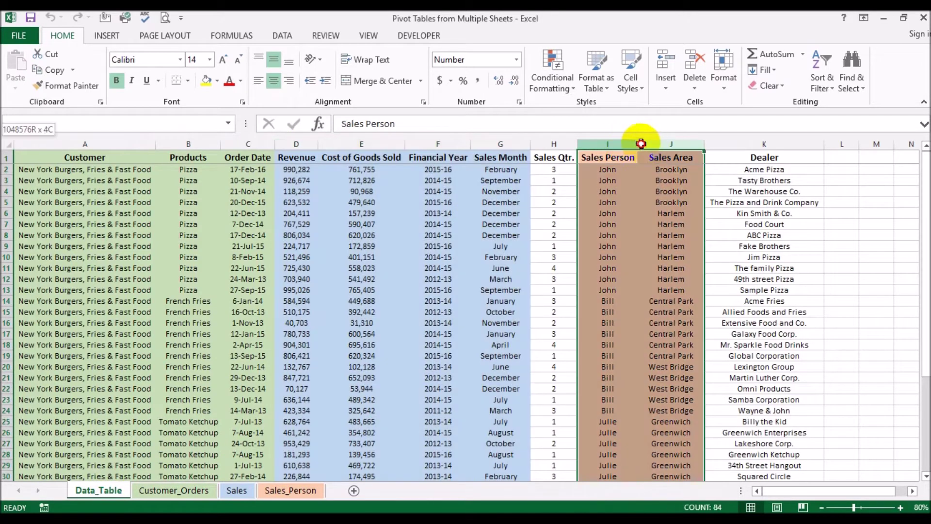
click(290, 490)
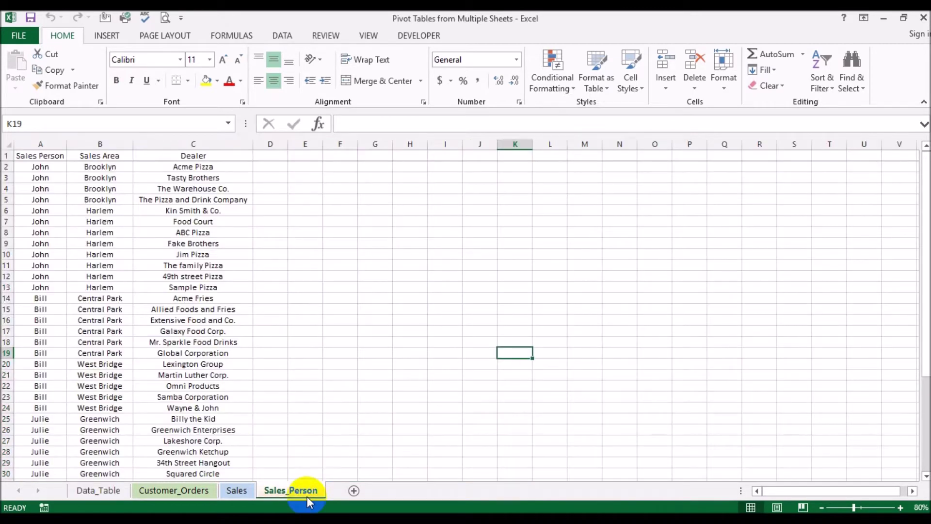
drag(50, 144, 85, 144)
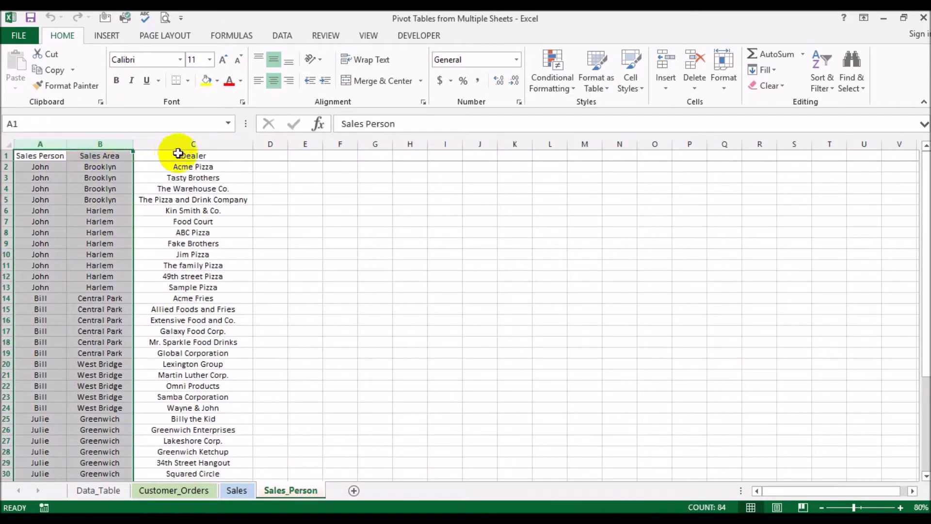
click(189, 144)
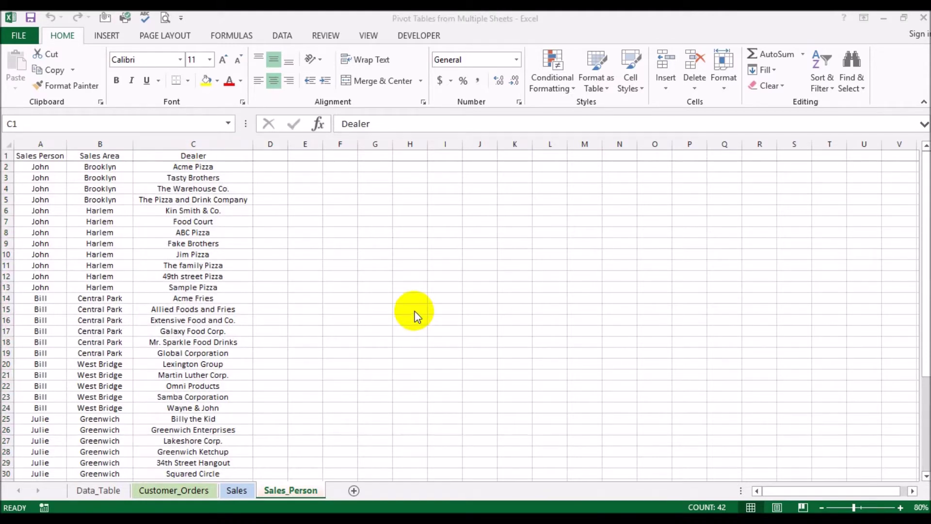
- Check the shared Dealer column across the Sales_Person, Sales and Customer_Orders sheets
click(194, 211)
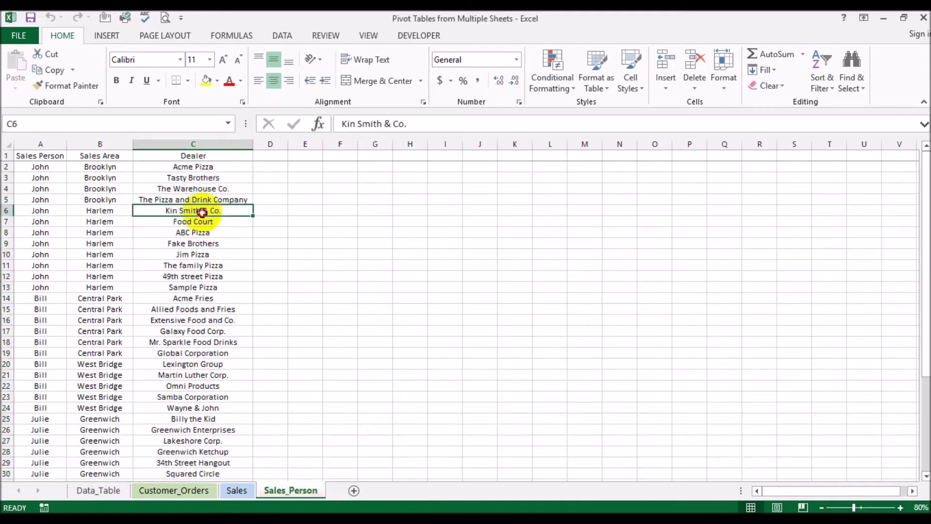
click(195, 144)
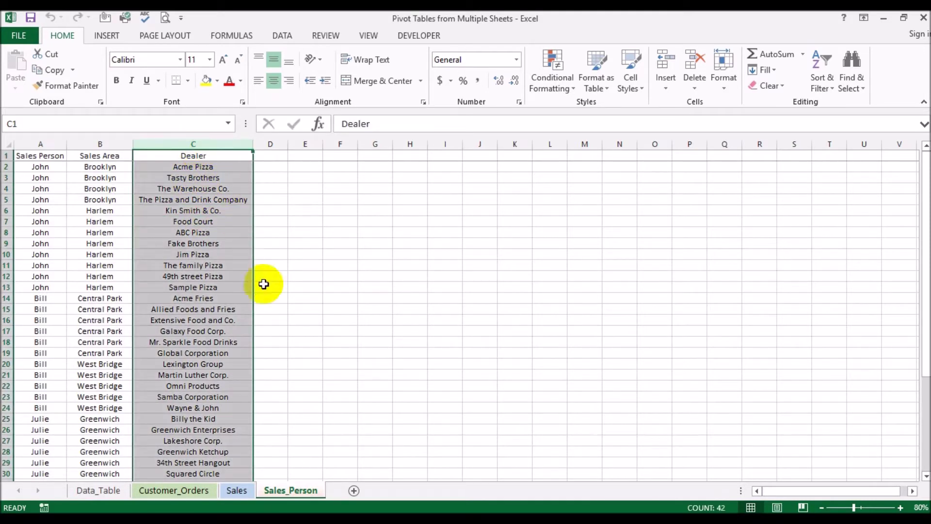
click(230, 494)
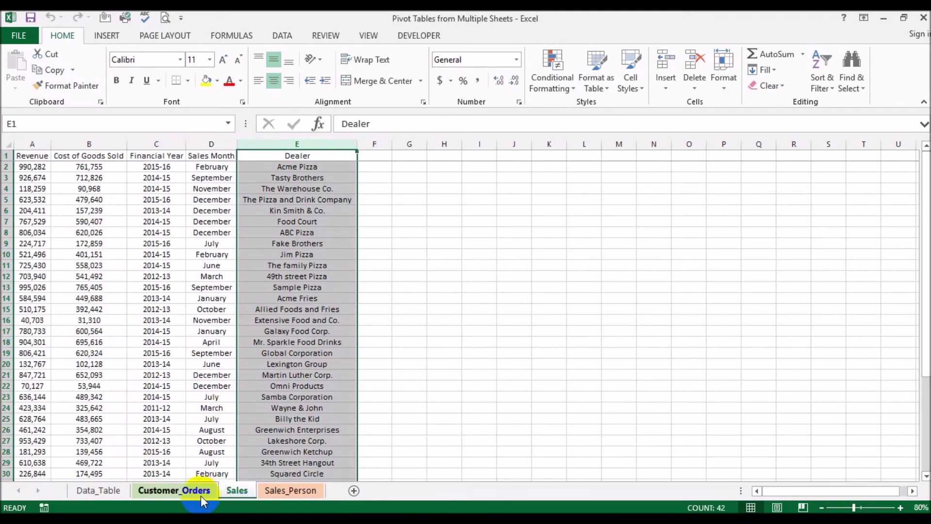
click(201, 494)
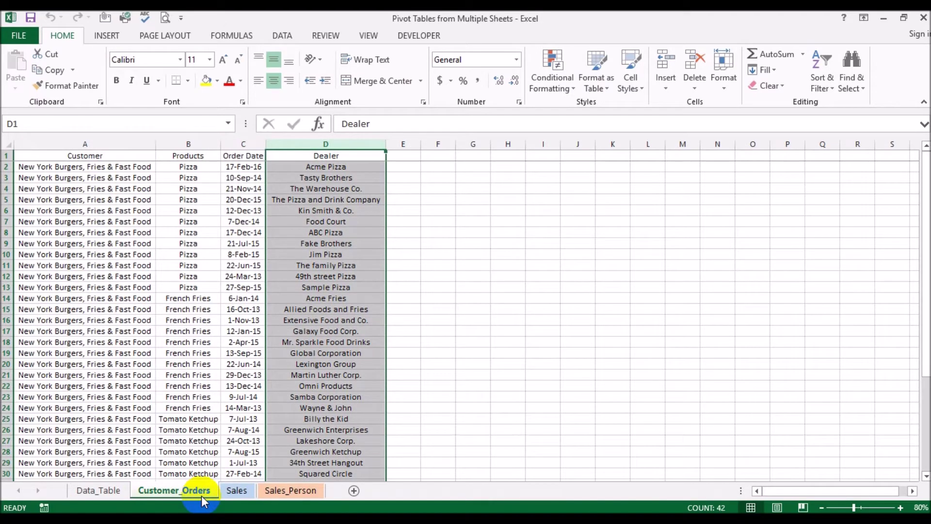
click(241, 491)
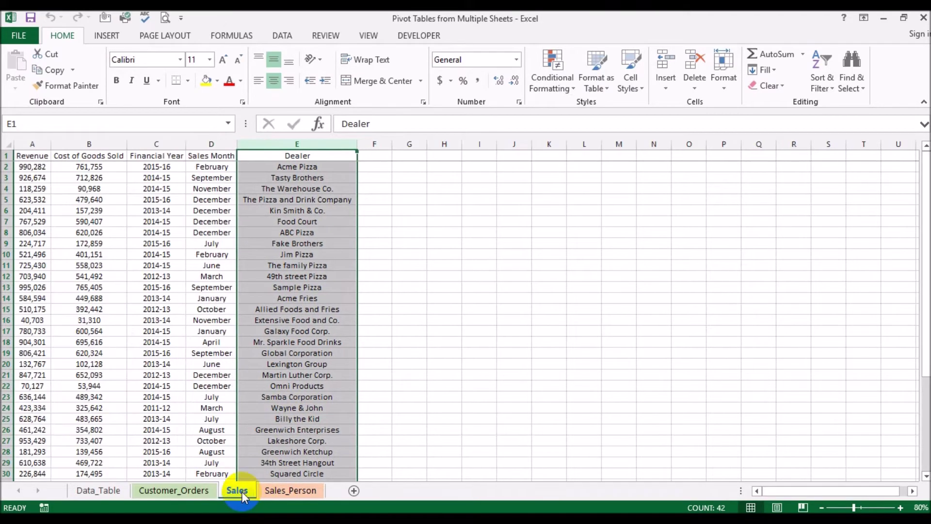
click(192, 263)
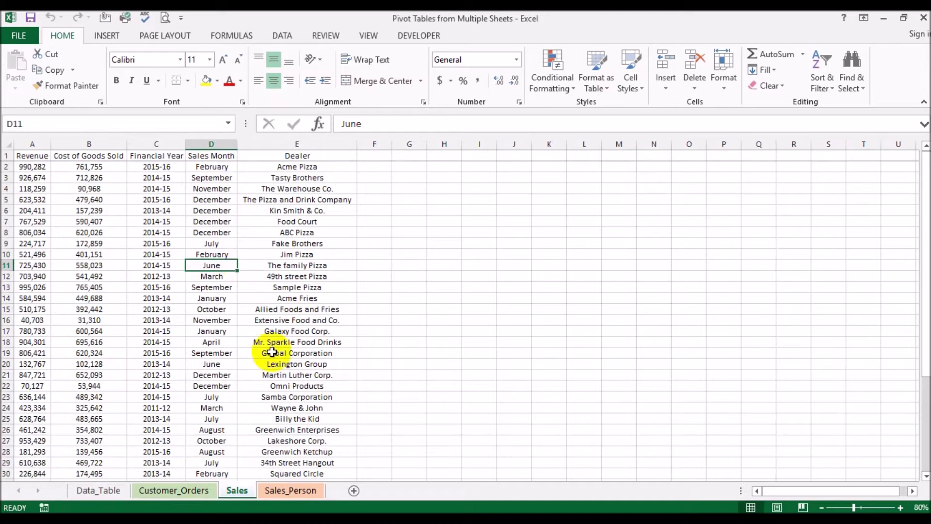
- Convert the Customer_Orders range A1:D42 into a table with headers
click(183, 489)
click(140, 297)
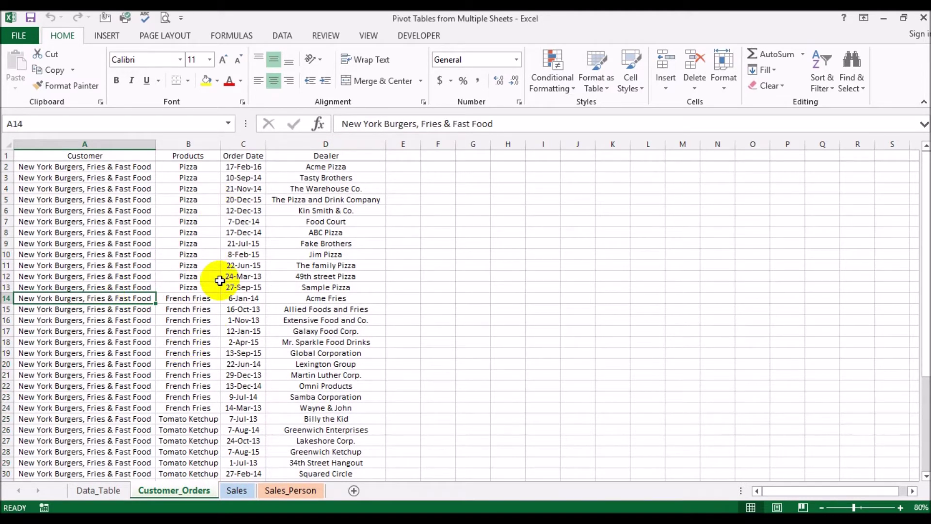
click(104, 37)
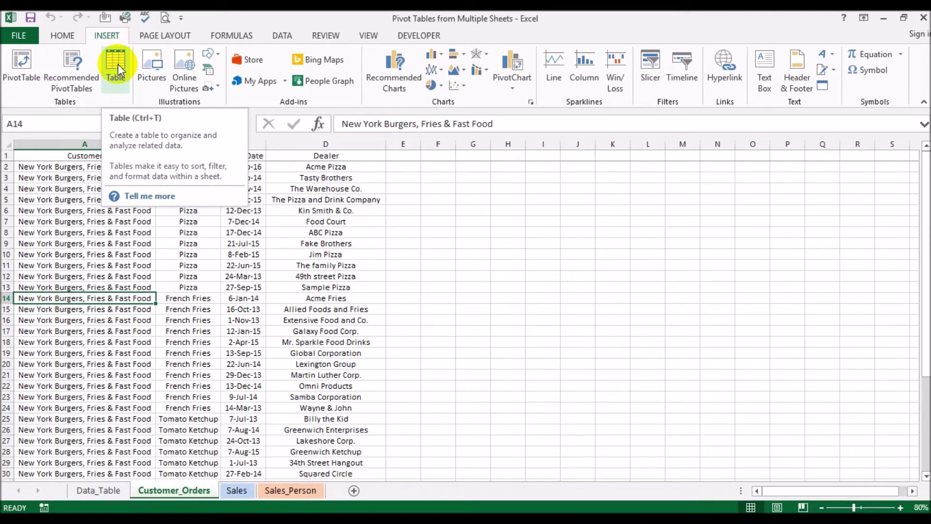
click(257, 254)
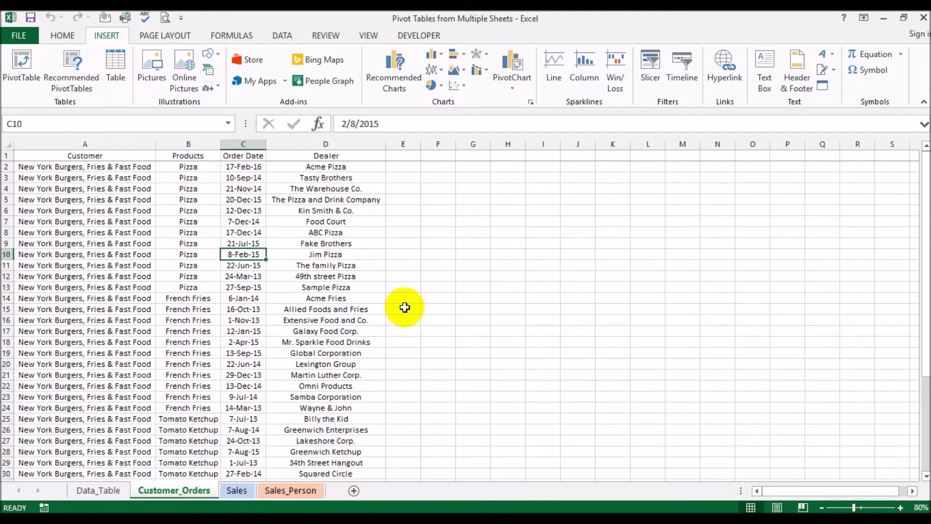
click(167, 254)
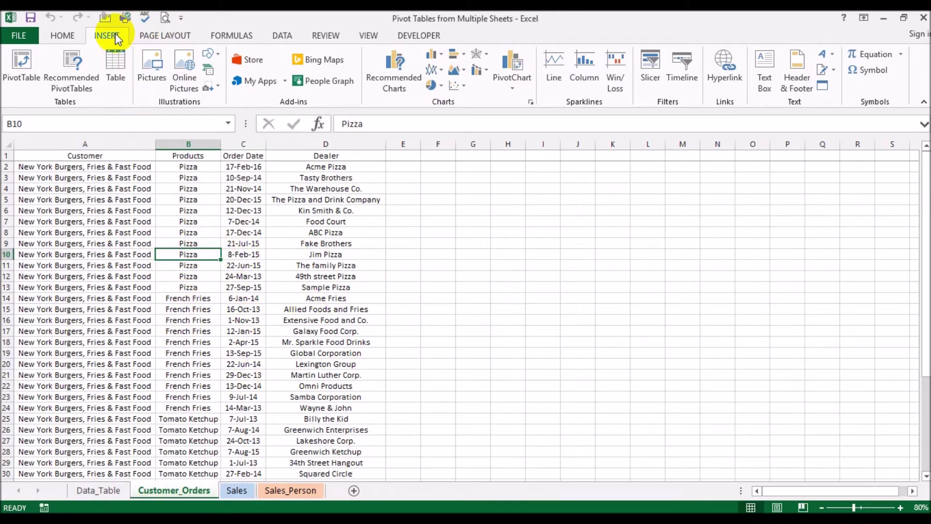
click(112, 60)
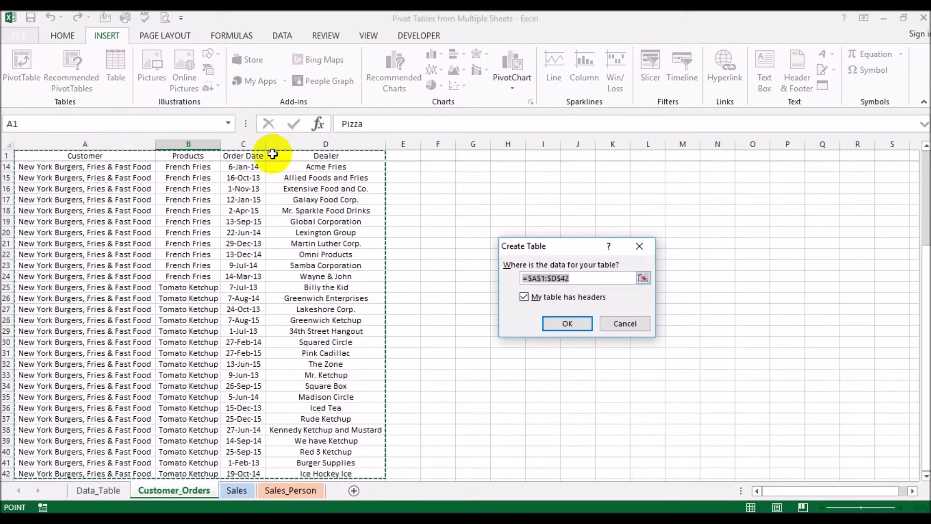
click(586, 277)
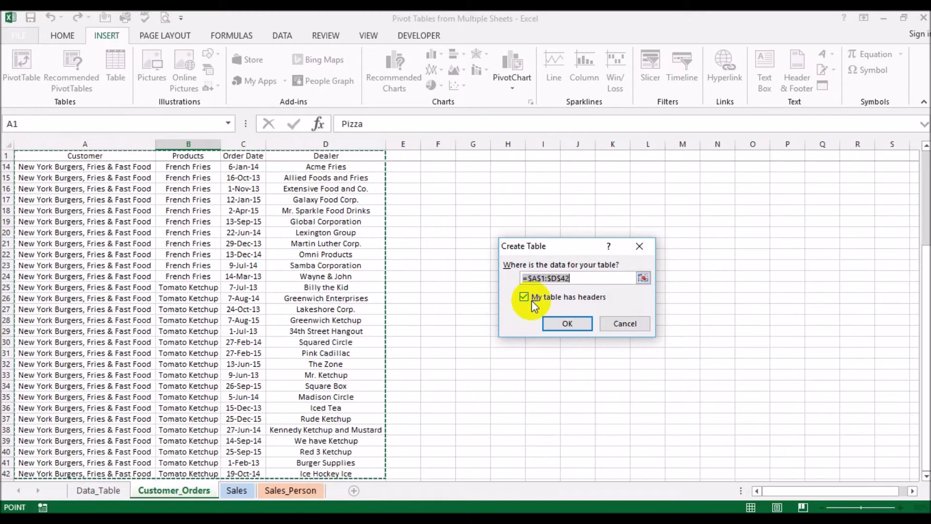
click(548, 327)
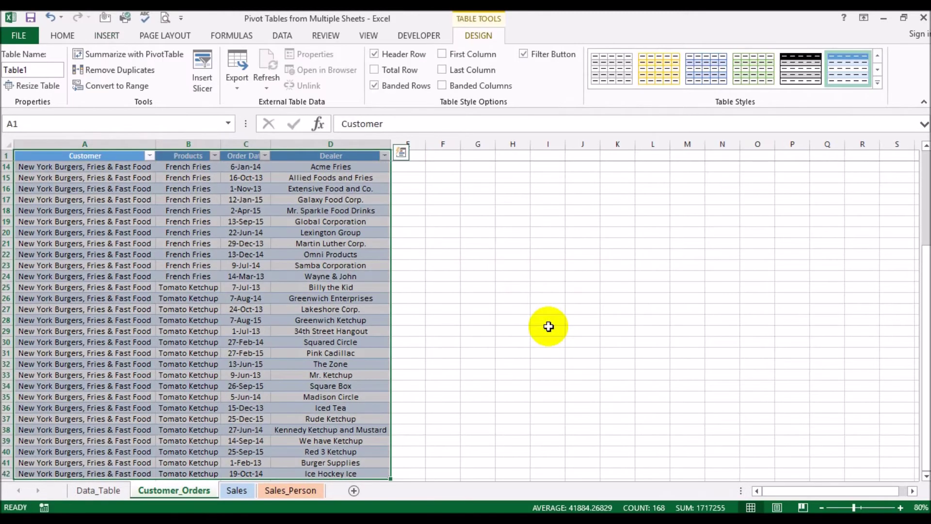
- AutoFit the widths of all columns in the Customer_Orders sheet
click(7, 143)
double_click(156, 144)
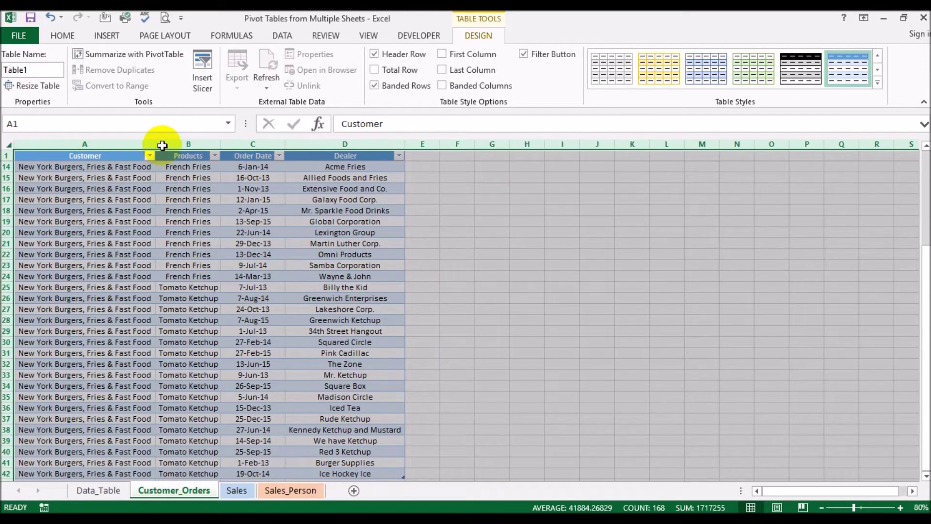
click(350, 255)
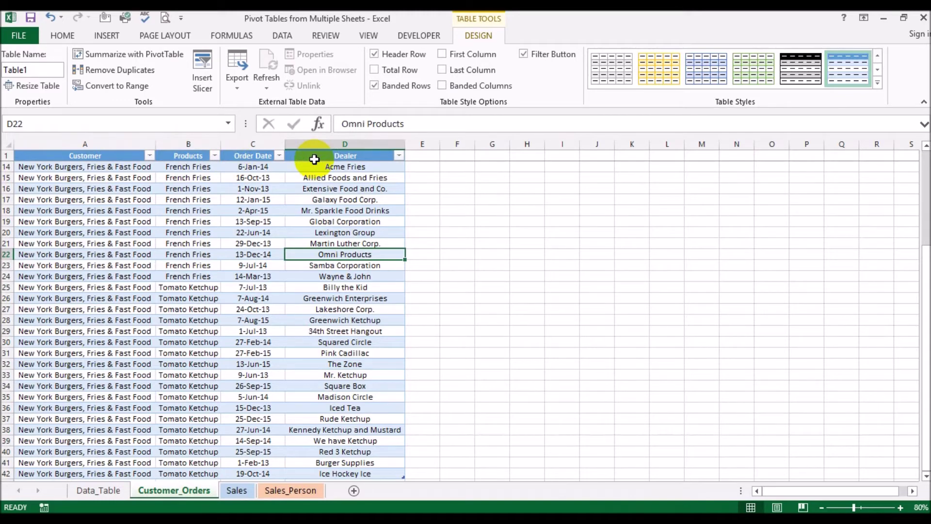
- Rename the table on the Customer_Orders sheet as Customer_Orders
click(77, 166)
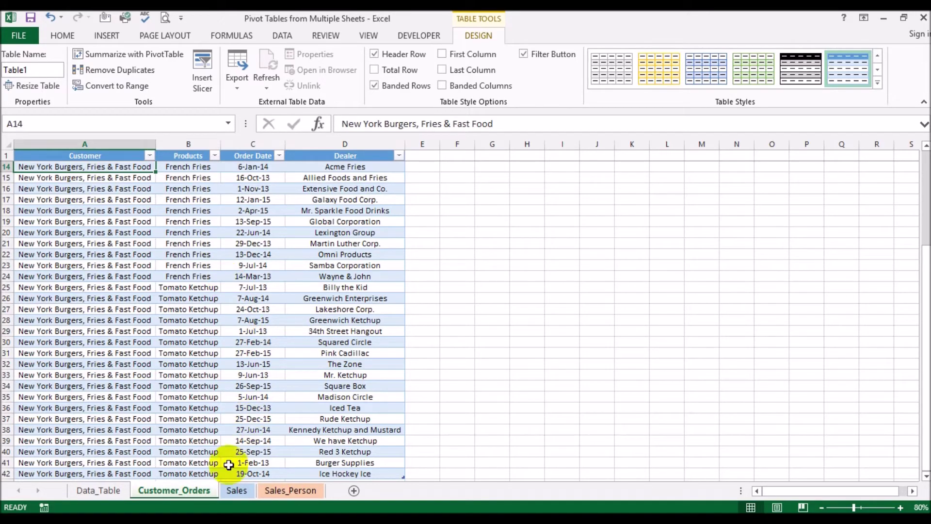
click(237, 491)
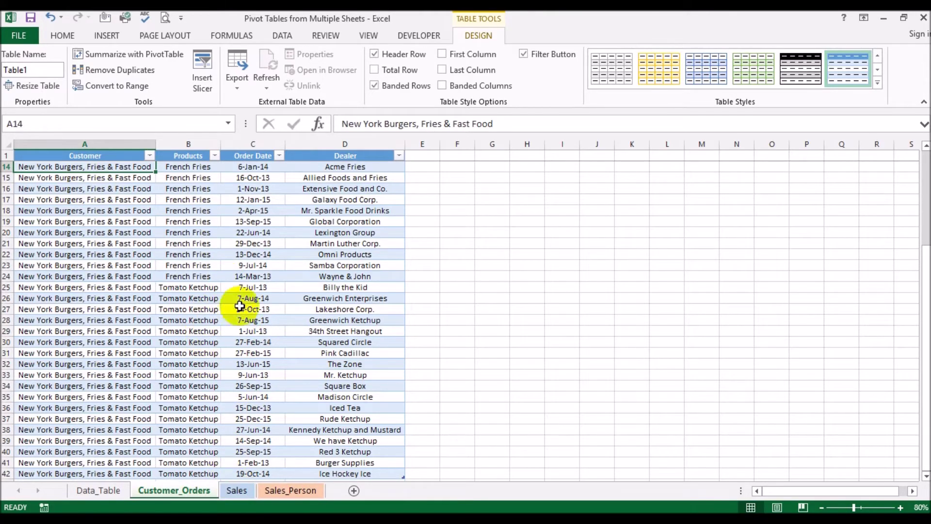
click(289, 492)
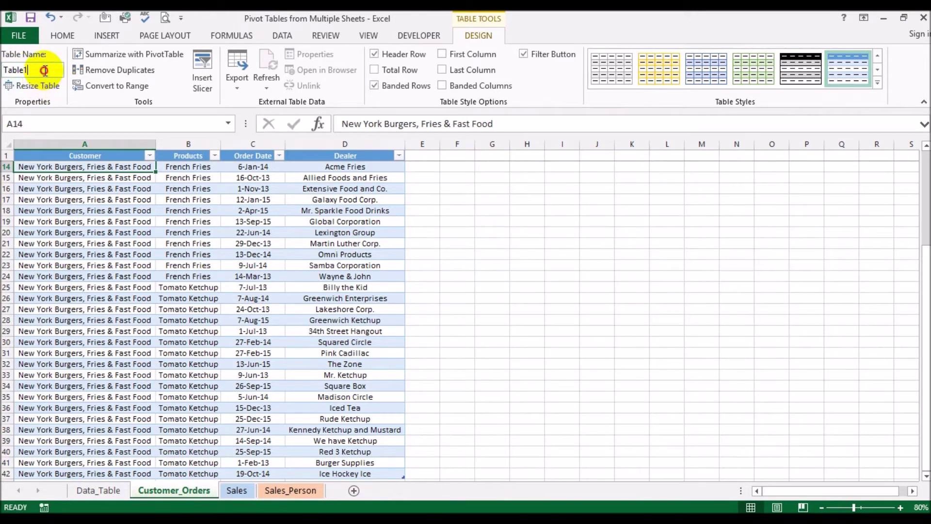
click(4, 69)
text(Cust)
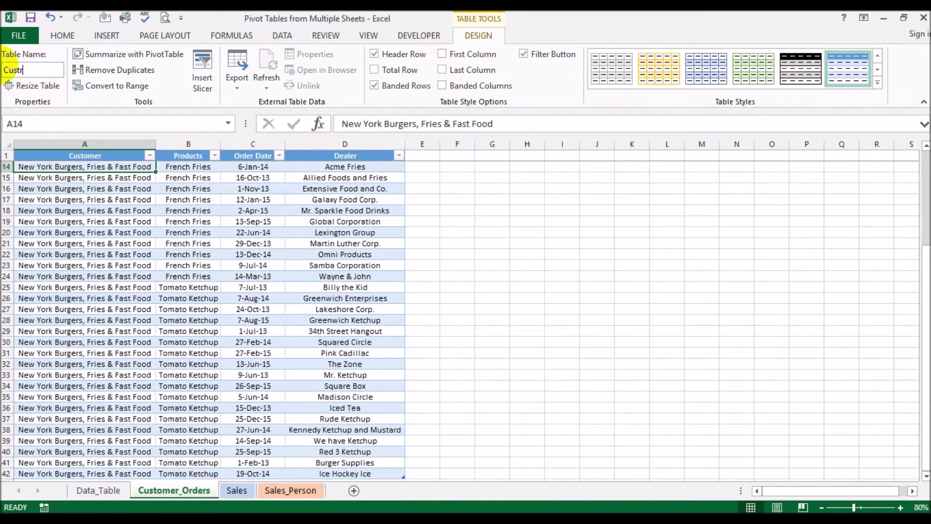
text(omer_Orders)
key(Return)
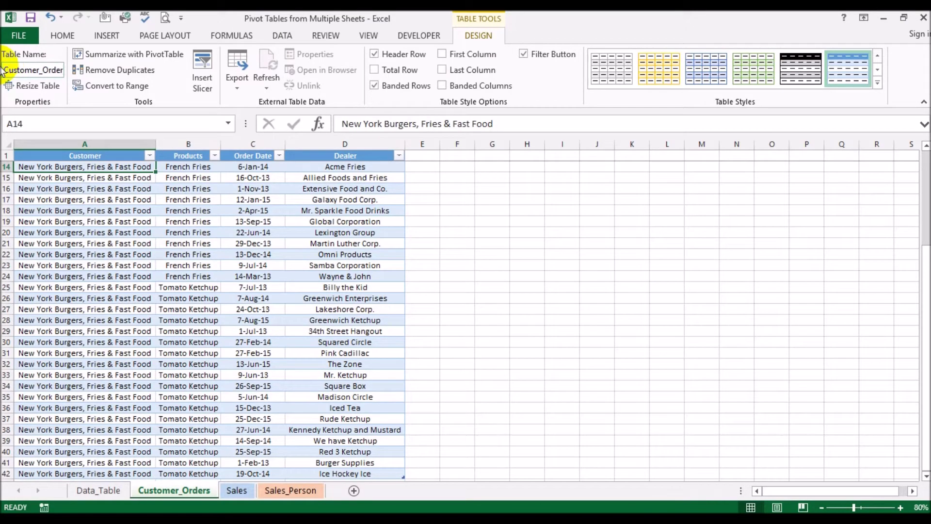
click(132, 367)
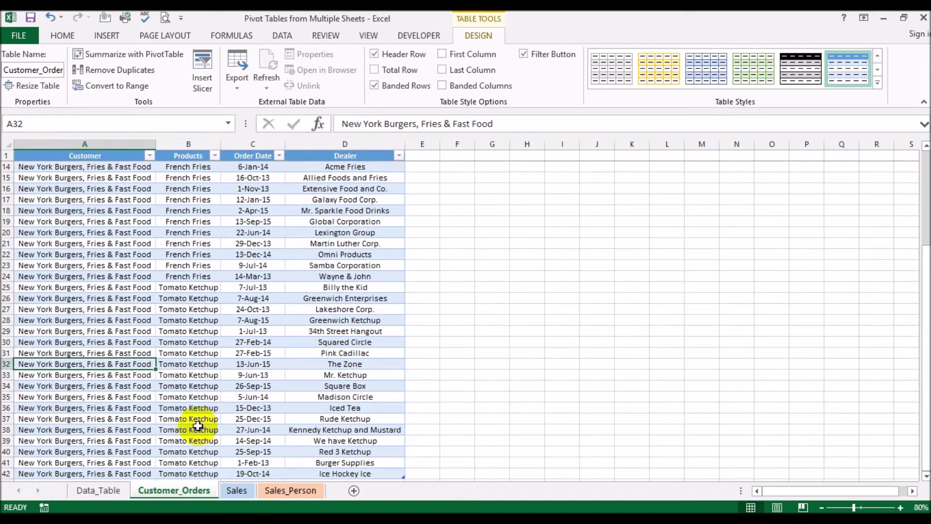
- Convert the range A1:E42 on the Sales sheet into a table with headers
click(247, 493)
click(125, 265)
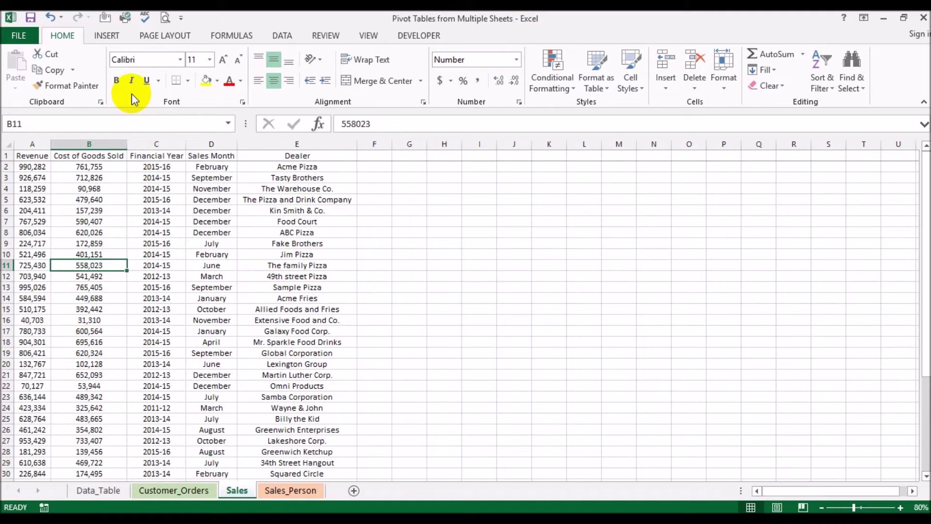
click(106, 36)
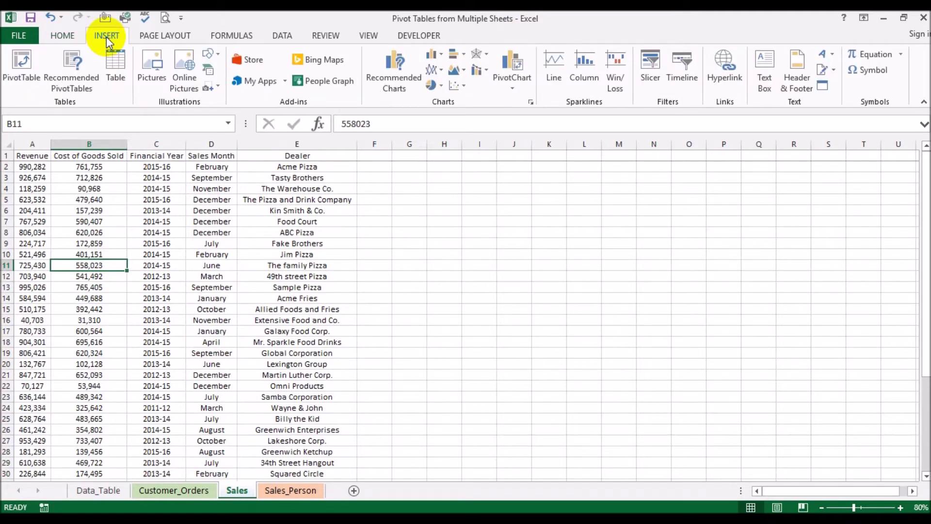
click(117, 66)
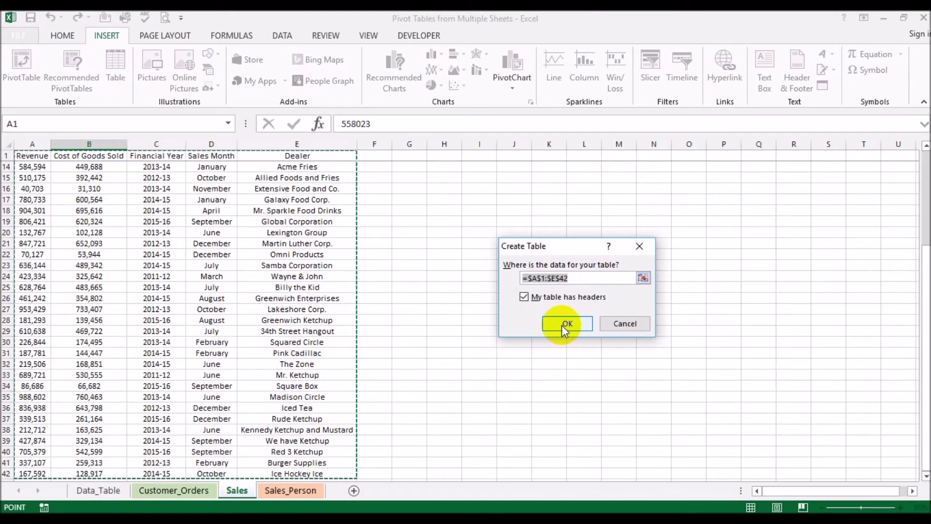
click(565, 323)
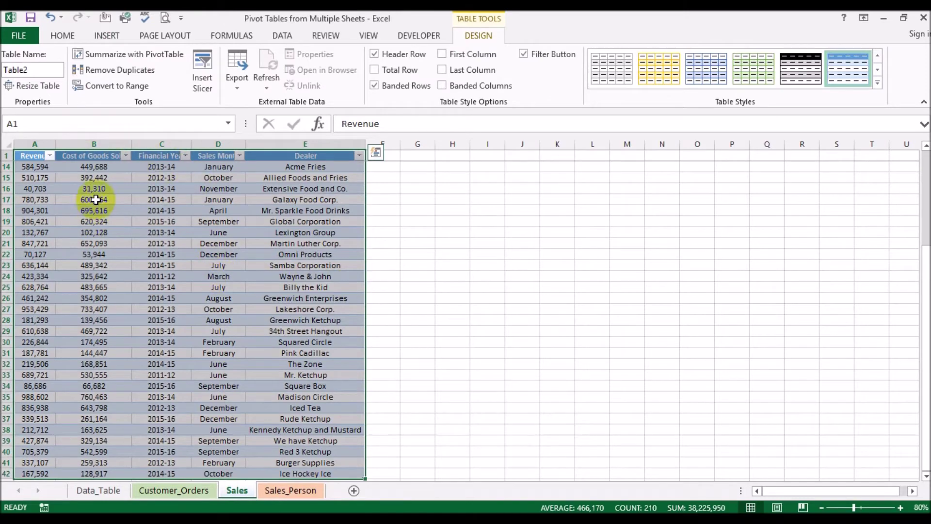
- AutoFit the widths of all columns in the Sales sheet and rename its table as Sales
click(11, 148)
double_click(55, 144)
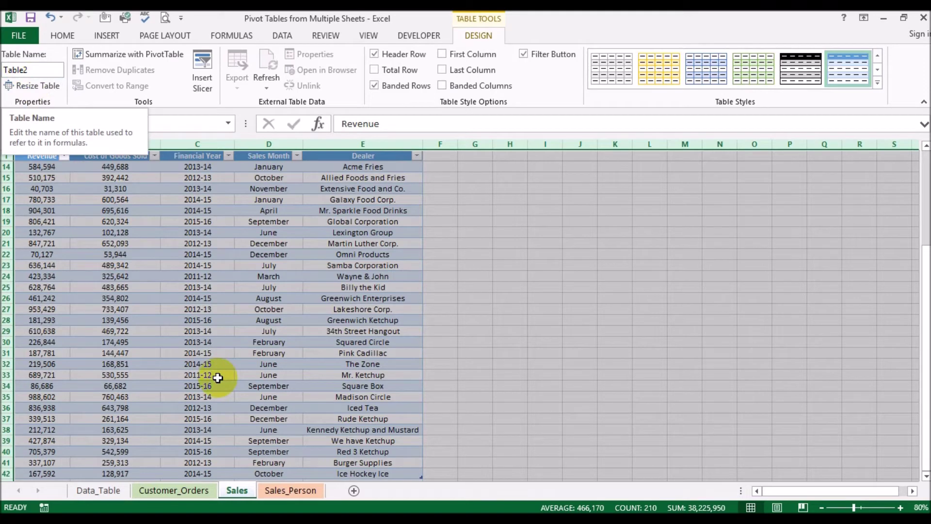
click(41, 71)
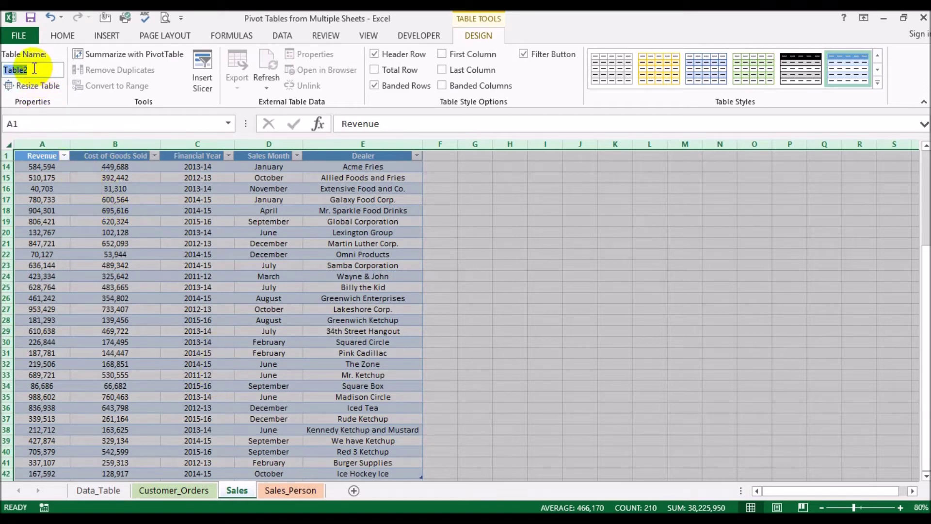
text(Sales)
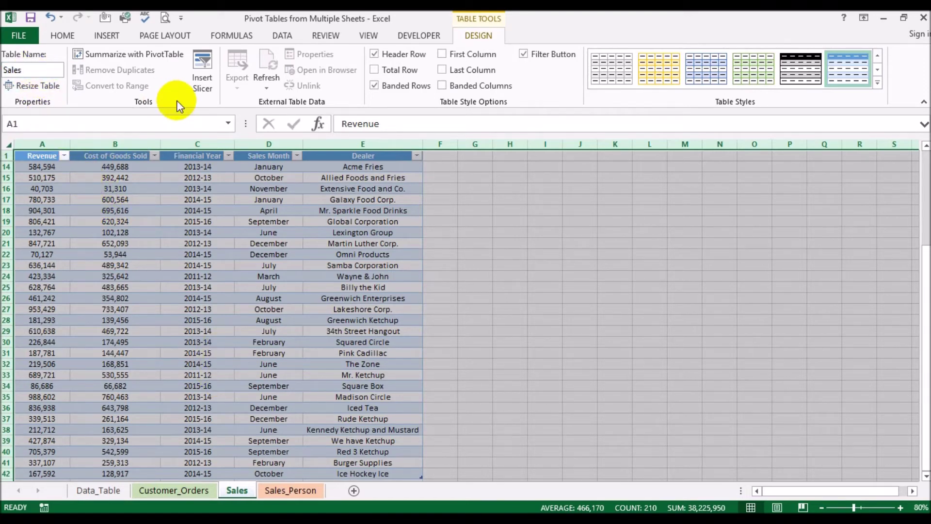
click(192, 275)
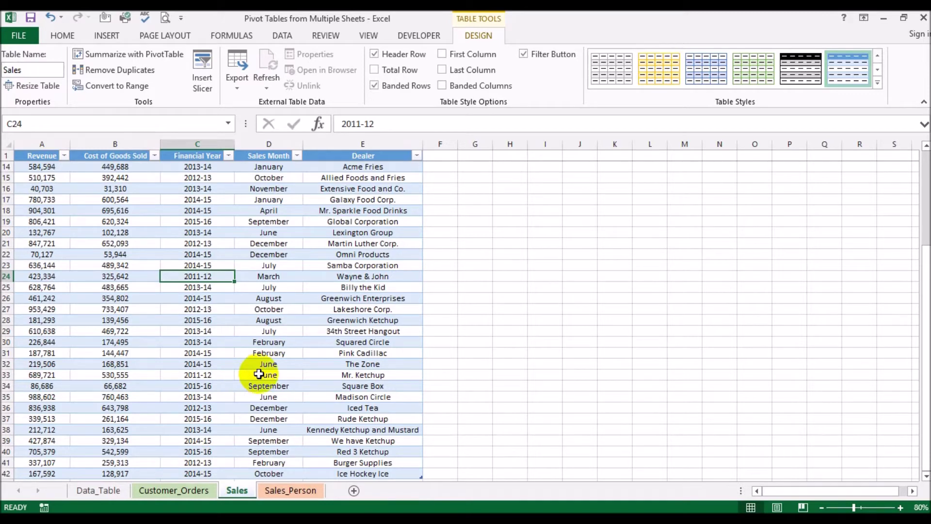
- Convert the range A1:C42 on the Sales_Person sheet into a table with headers
click(268, 492)
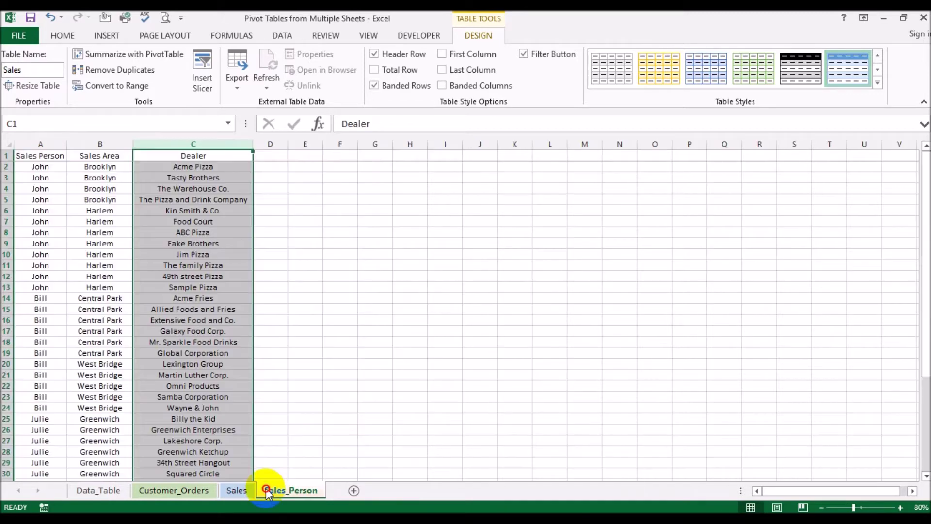
click(119, 234)
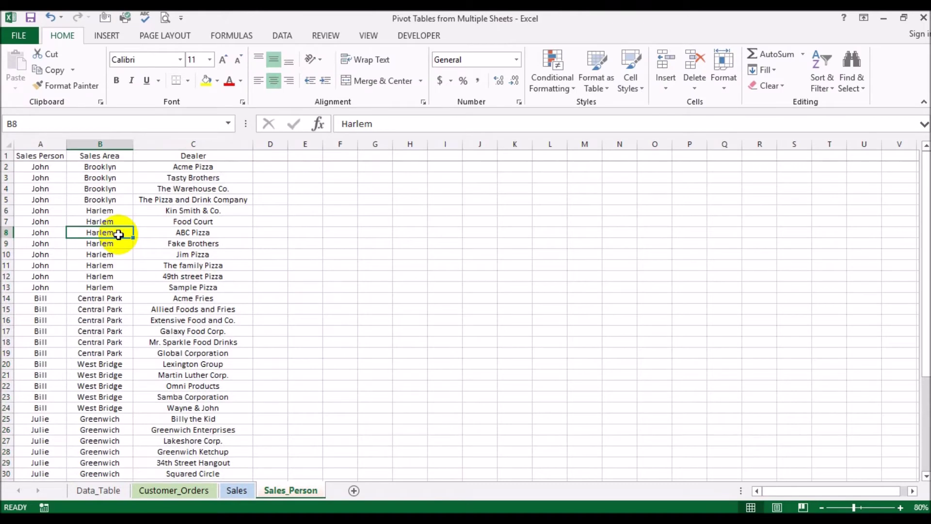
click(104, 36)
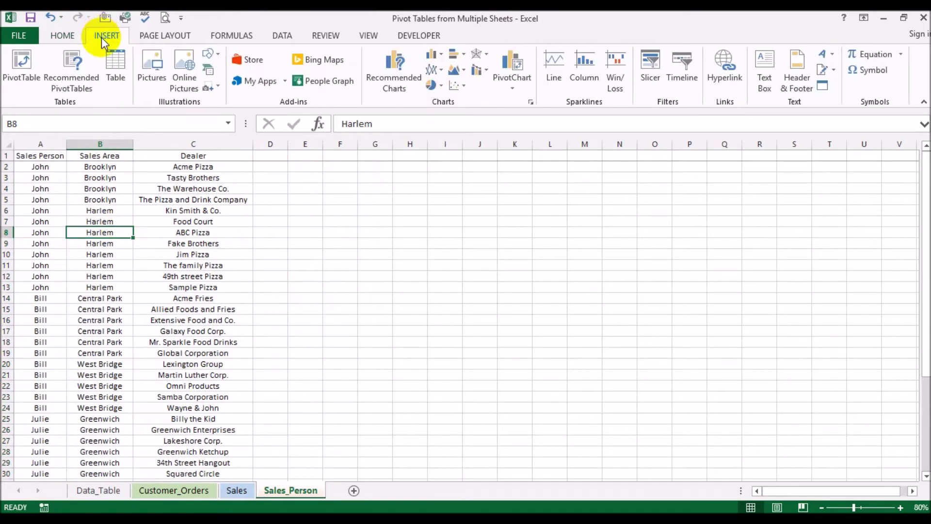
click(115, 68)
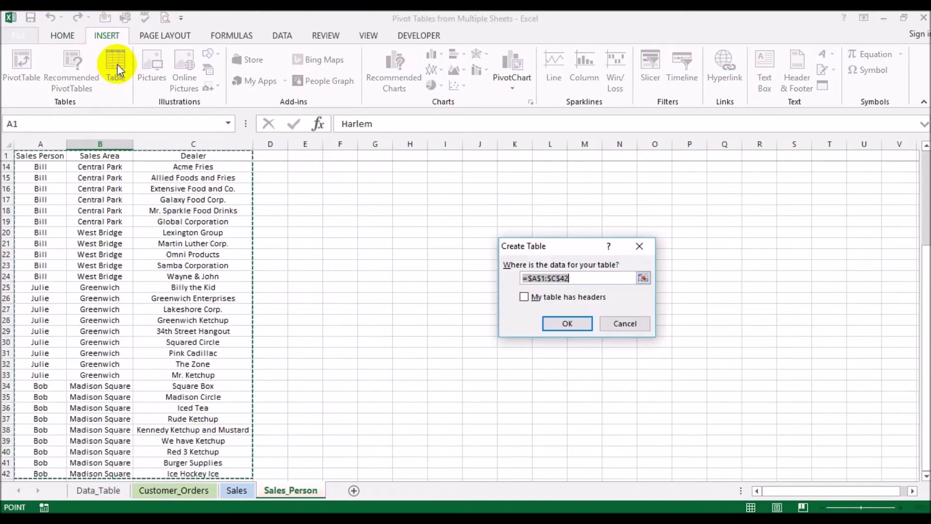
click(525, 297)
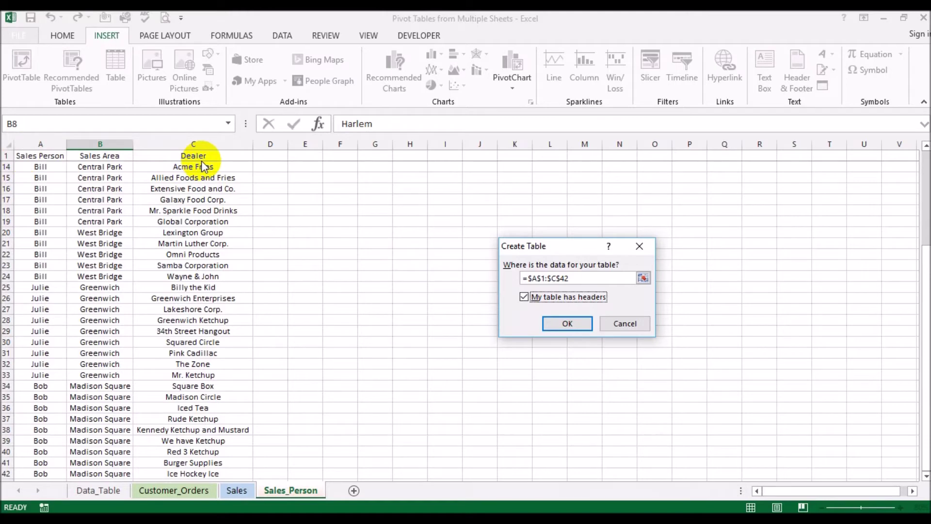
click(567, 323)
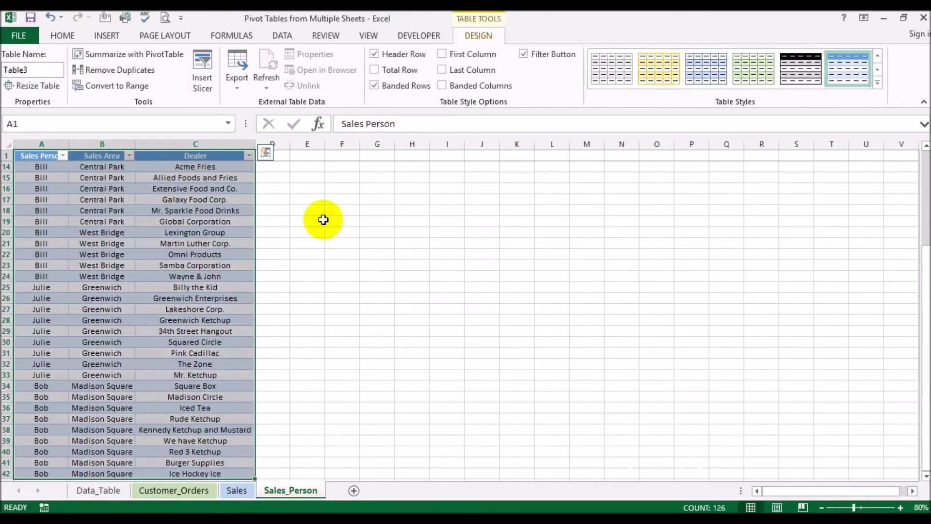
- AutoFit the widths of all columns in the Sales_Person sheet and rename its table as Sales_Person
click(8, 144)
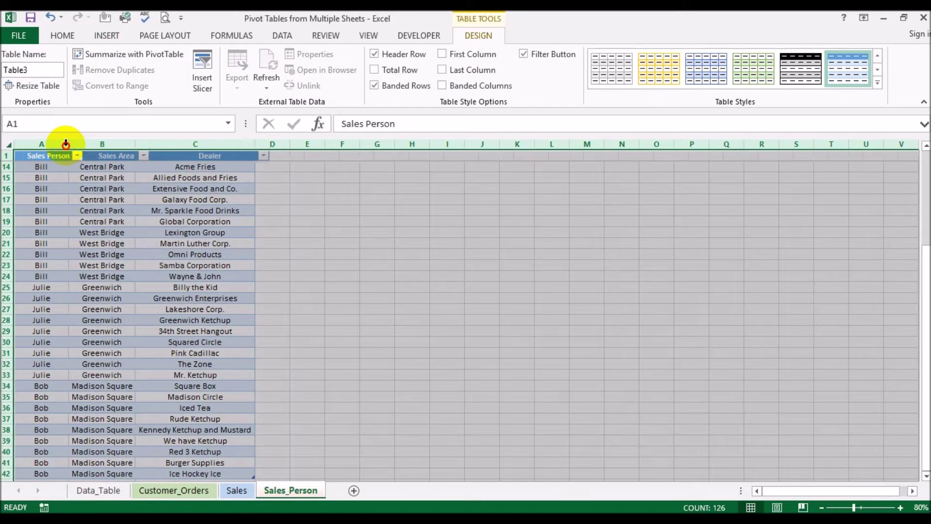
double_click(65, 144)
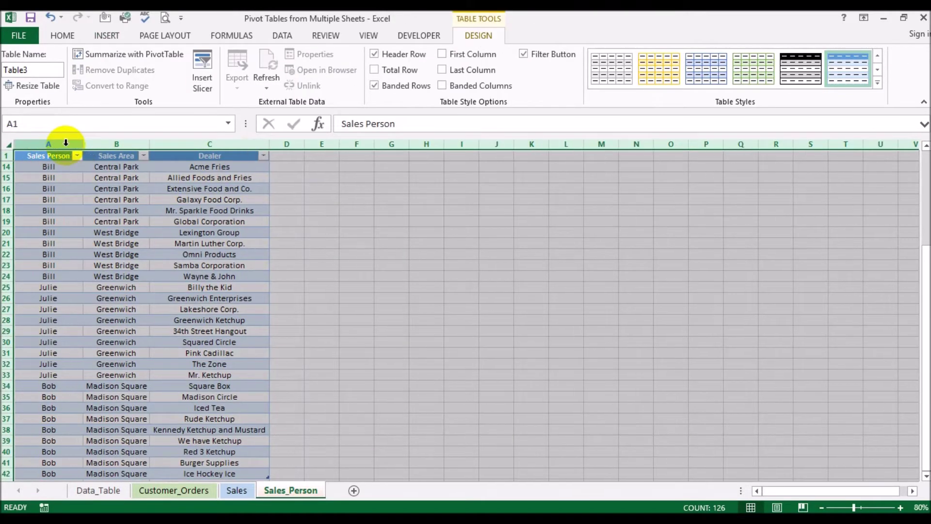
click(33, 71)
text(Sales_Person)
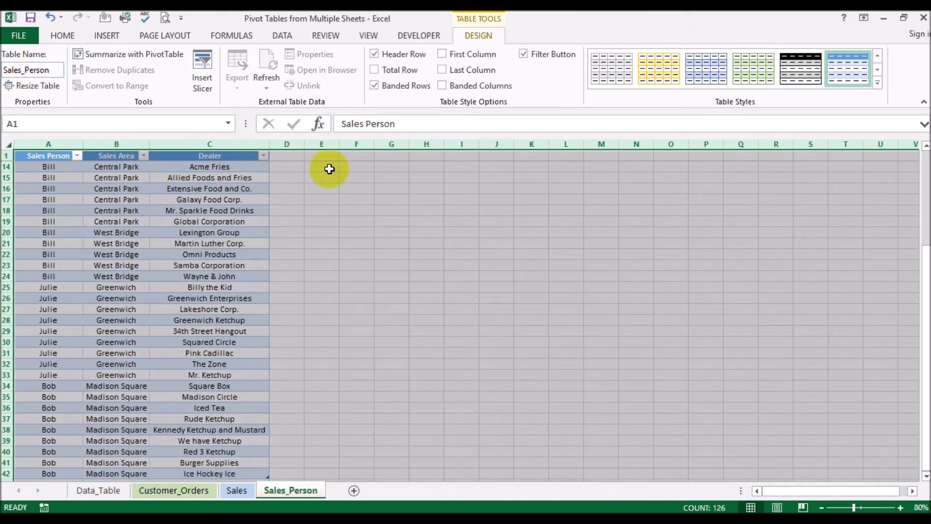
click(433, 219)
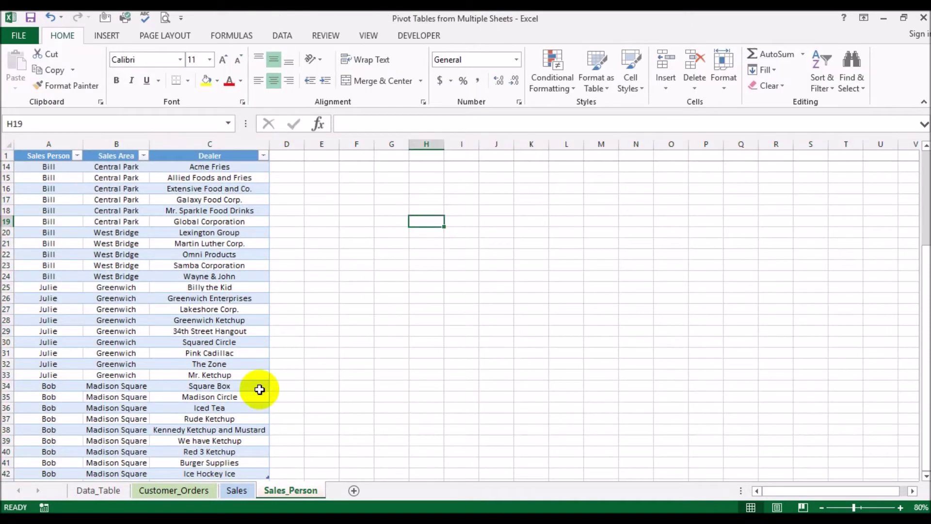
- Compare the Data_Table sheet with the tables on the Customer_Orders, Sales and Sales_Person sheets, including their Dealer columns
click(110, 493)
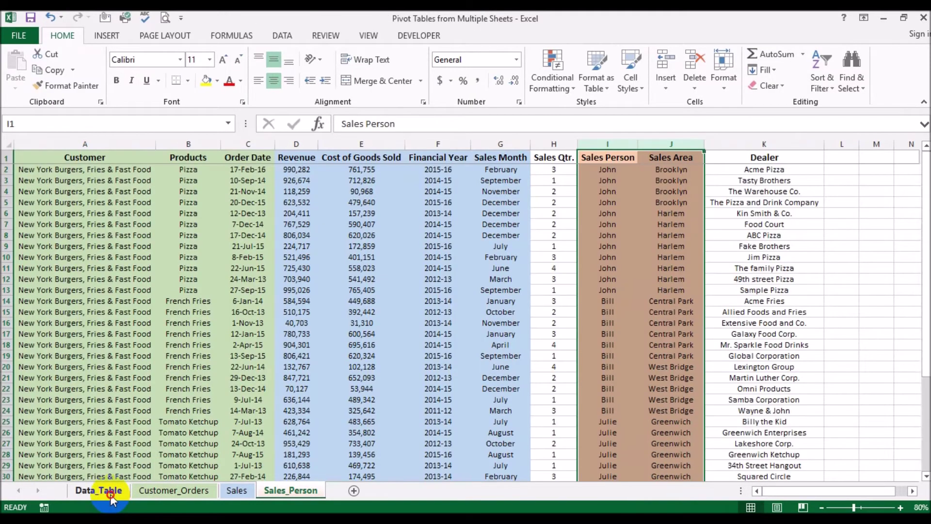
click(324, 312)
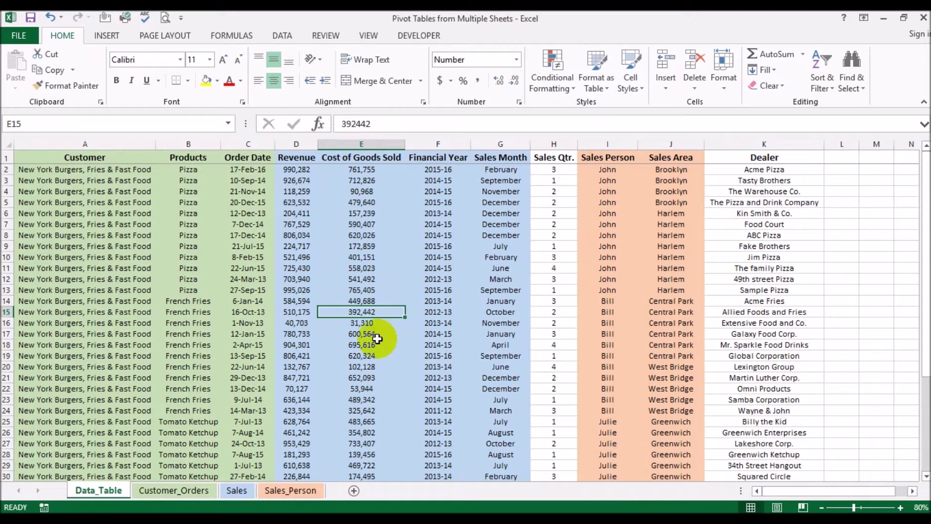
click(193, 490)
click(226, 490)
click(284, 490)
click(197, 491)
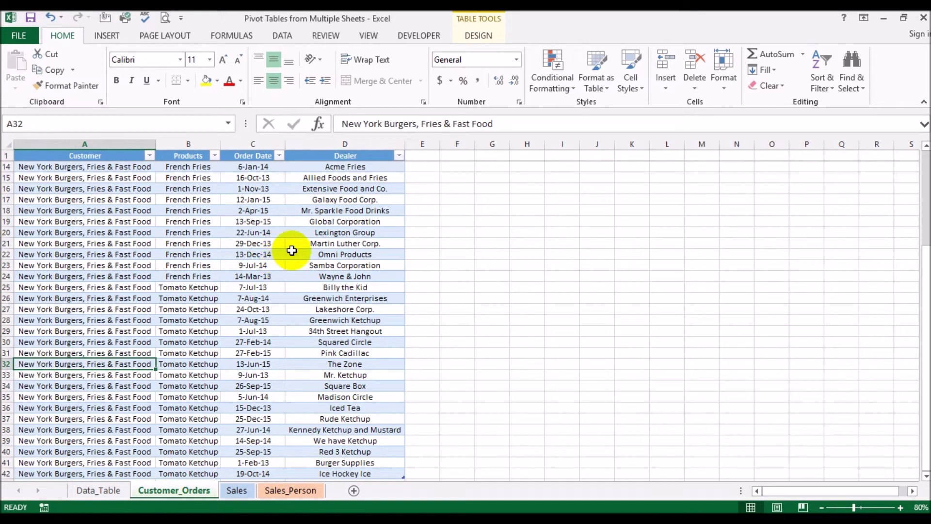
click(238, 491)
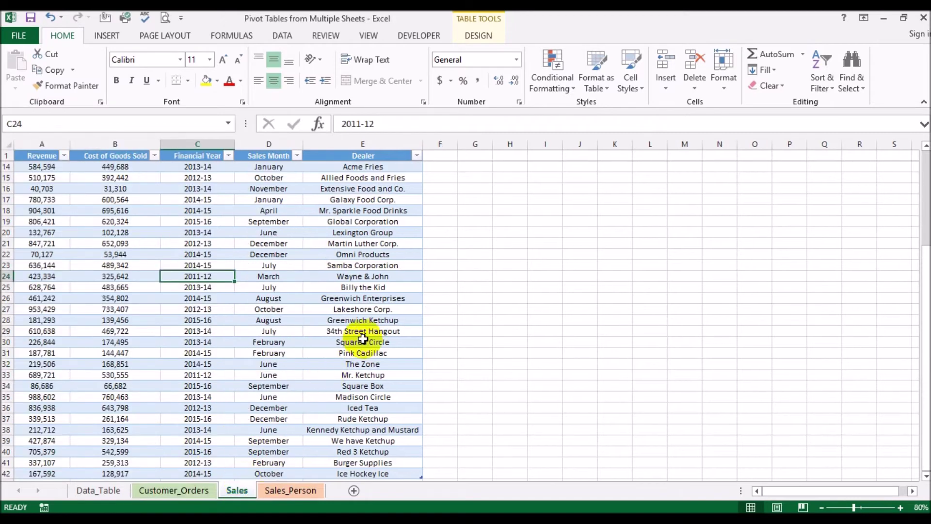
click(305, 488)
click(195, 321)
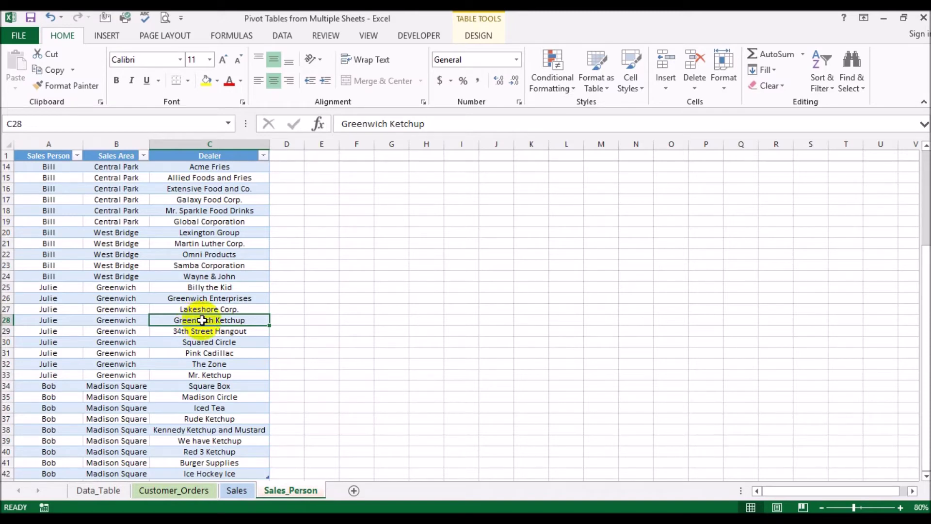
- Create a PivotTable from the Sales table on a new worksheet, adding its data to the Data Model
click(234, 495)
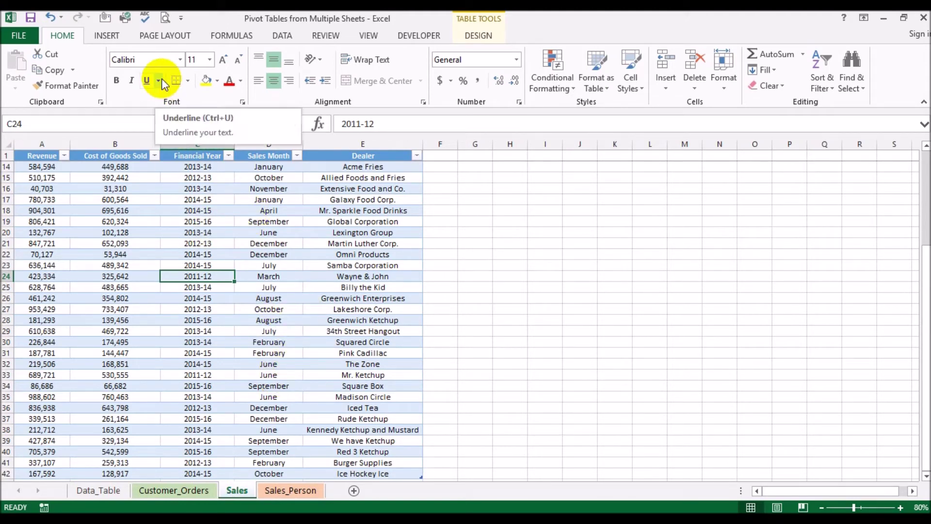
click(101, 36)
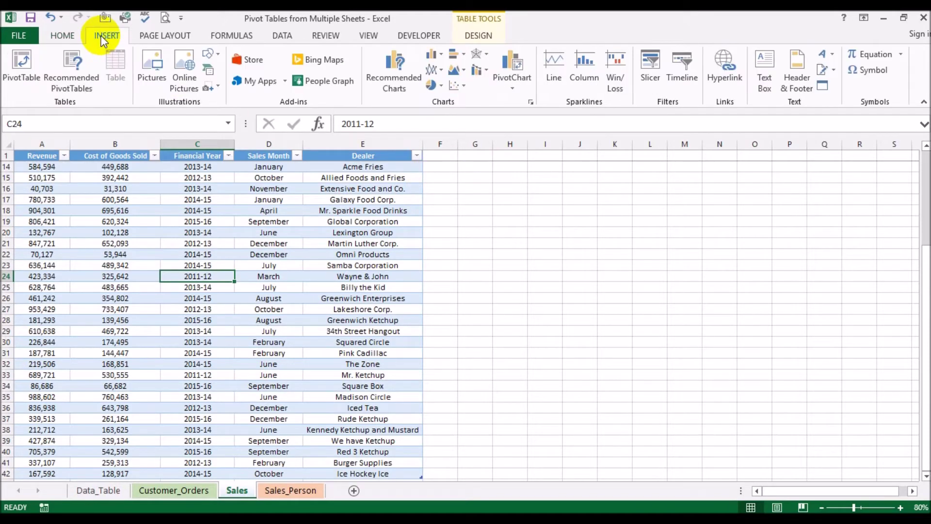
click(22, 57)
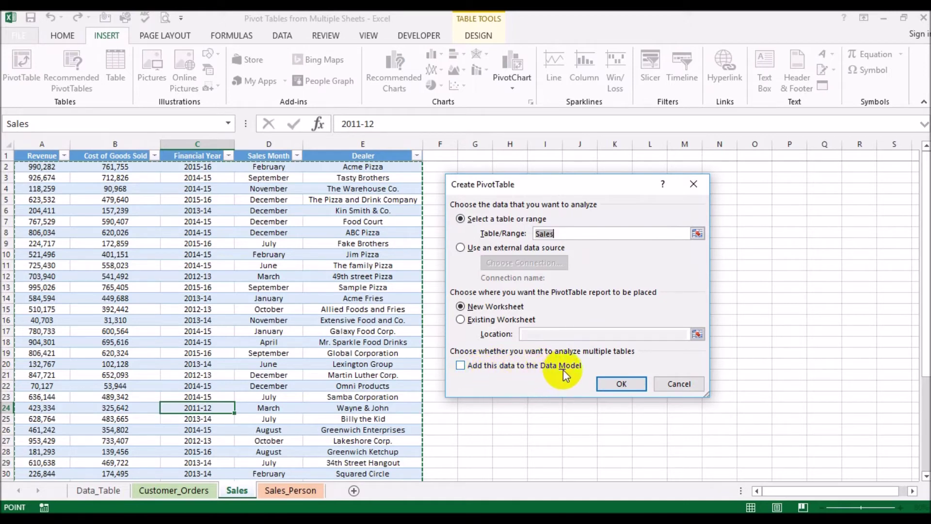
click(461, 366)
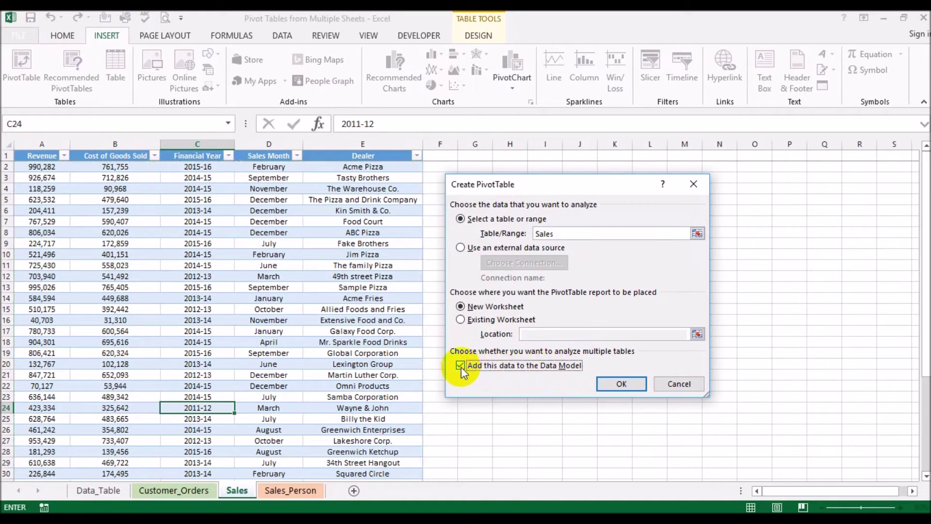
click(609, 387)
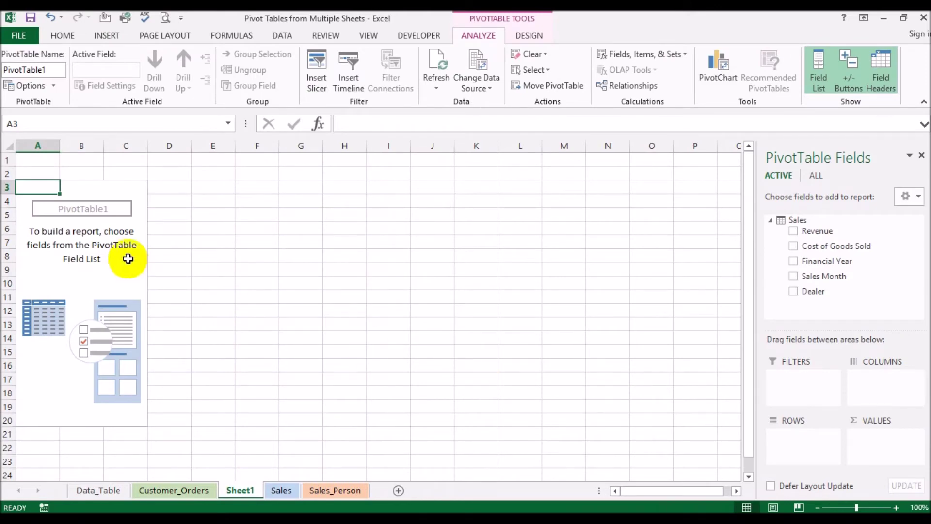
click(93, 229)
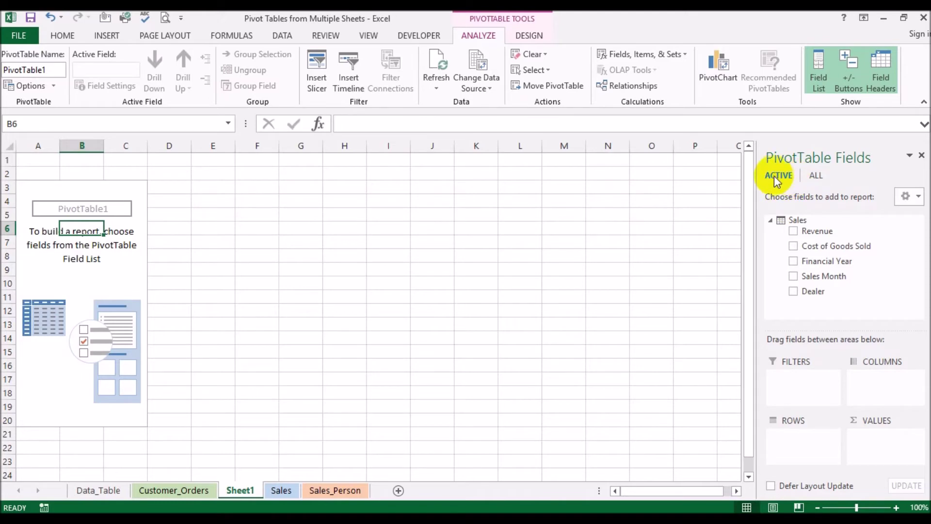
- Review the pivot table's field lists for all tables and for the active table, and look at the Customer_Orders sheet
click(816, 178)
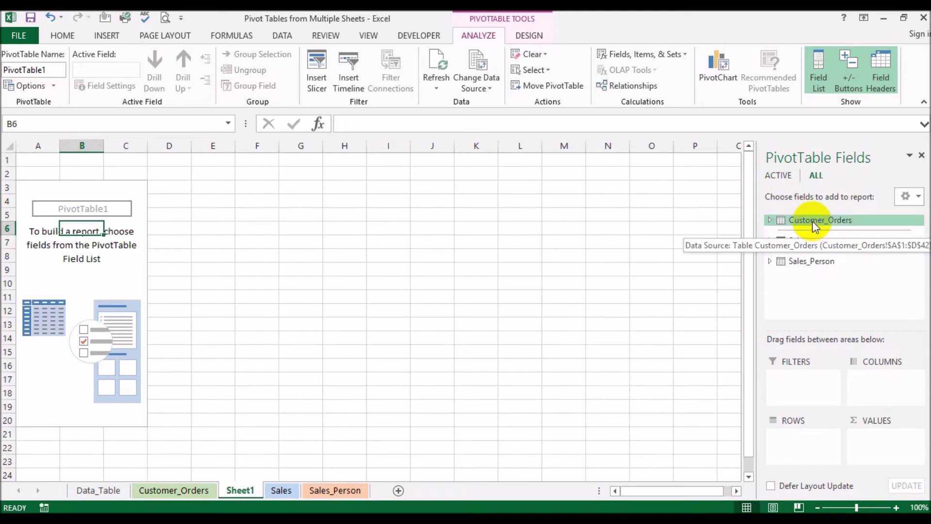
click(779, 176)
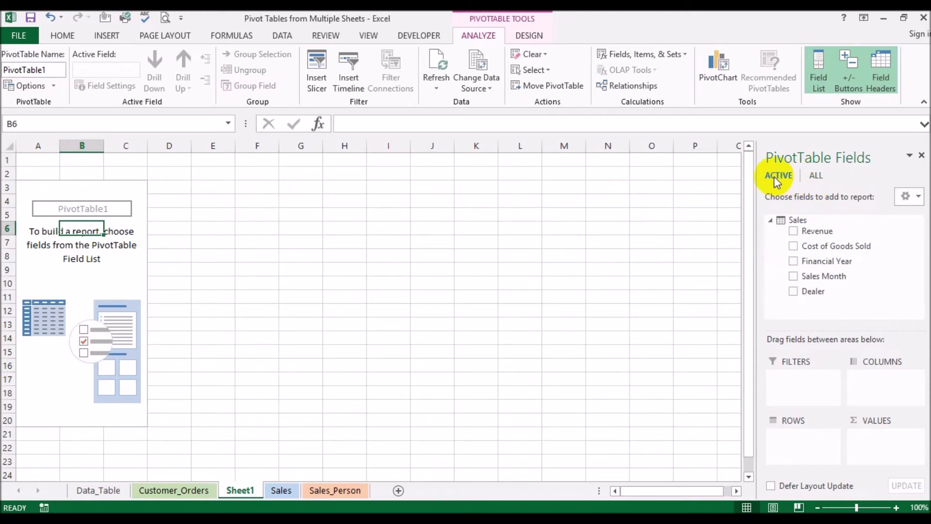
click(196, 491)
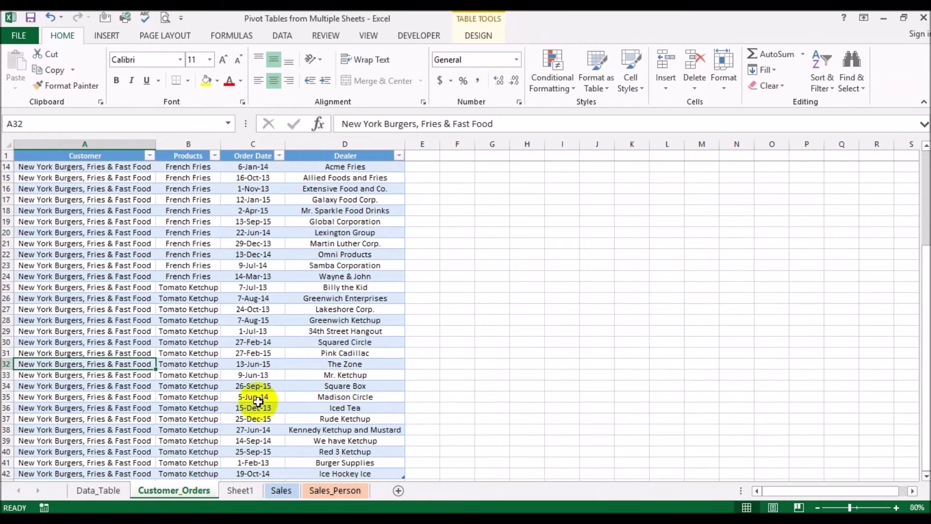
- Move the pivot table's sheet behind Sales_Person and rename it as Pivot Example
click(236, 490)
drag(343, 493, 373, 496)
double_click(362, 492)
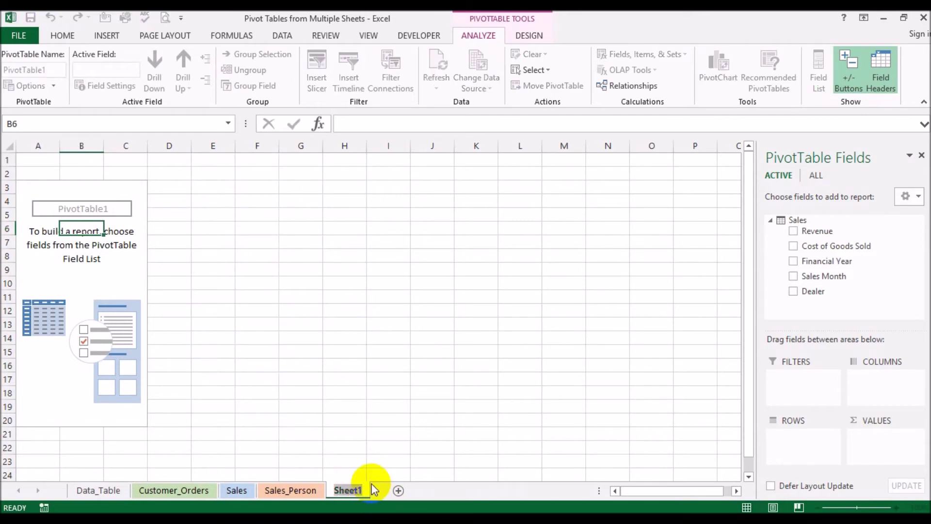
text(Pivot Example)
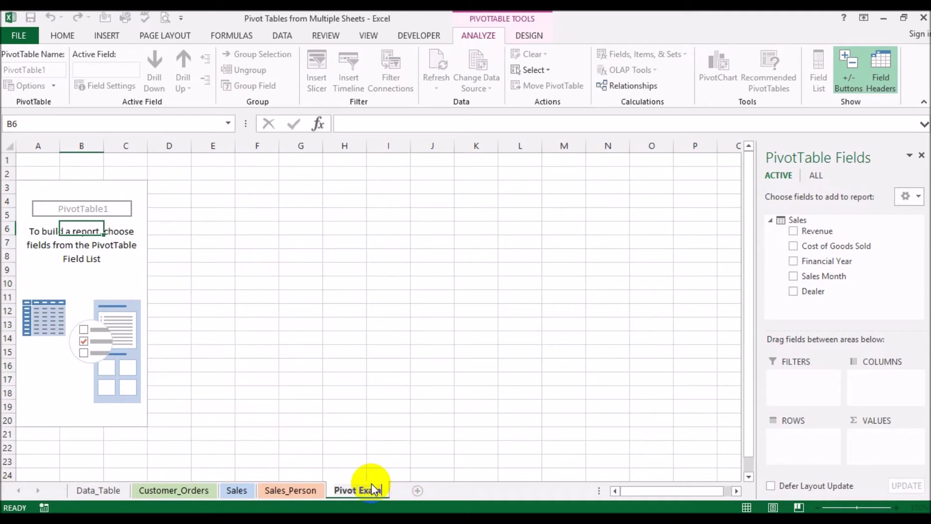
key(Return)
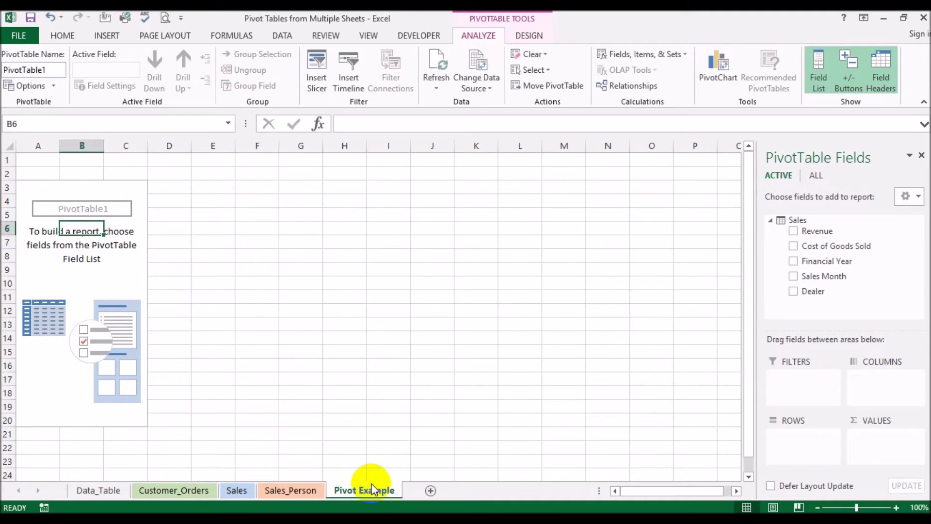
click(413, 347)
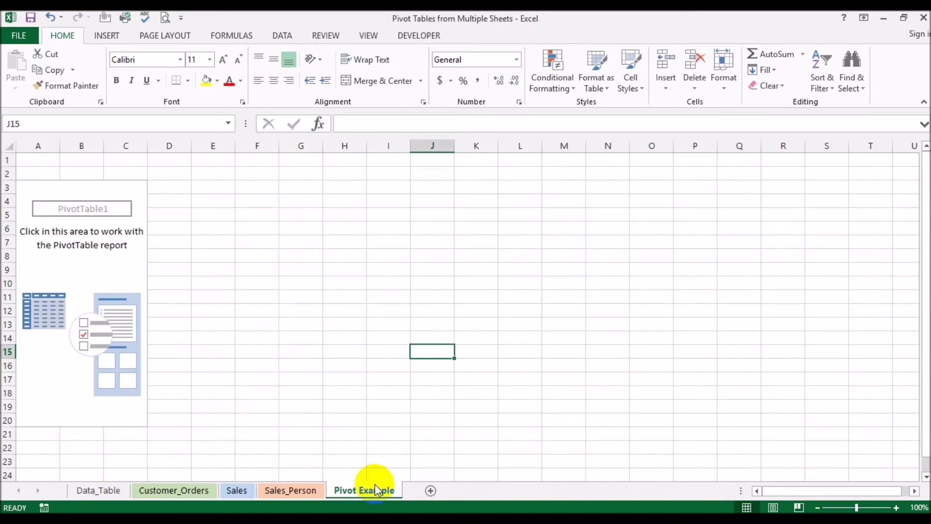
click(127, 257)
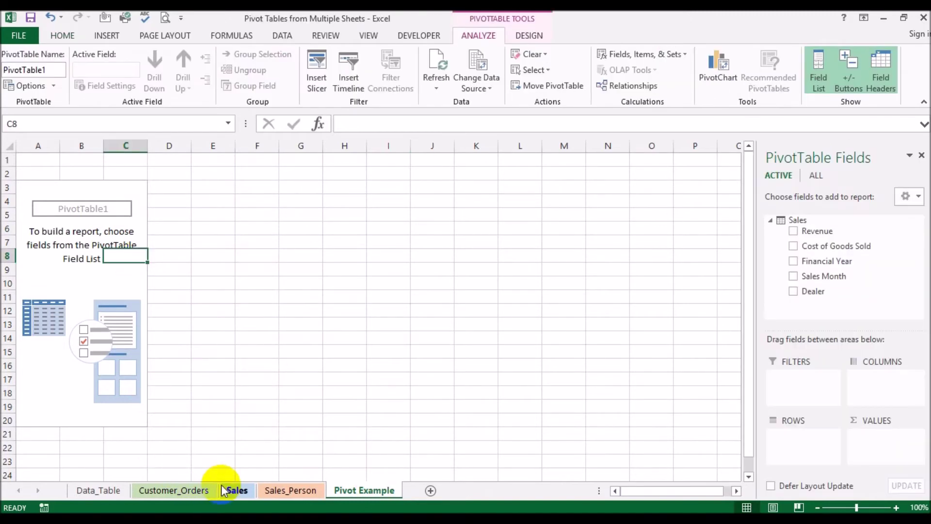
- Examine the shared Dealer column in the tables on the Sales, Customer_Orders and Sales_Person sheets
click(223, 490)
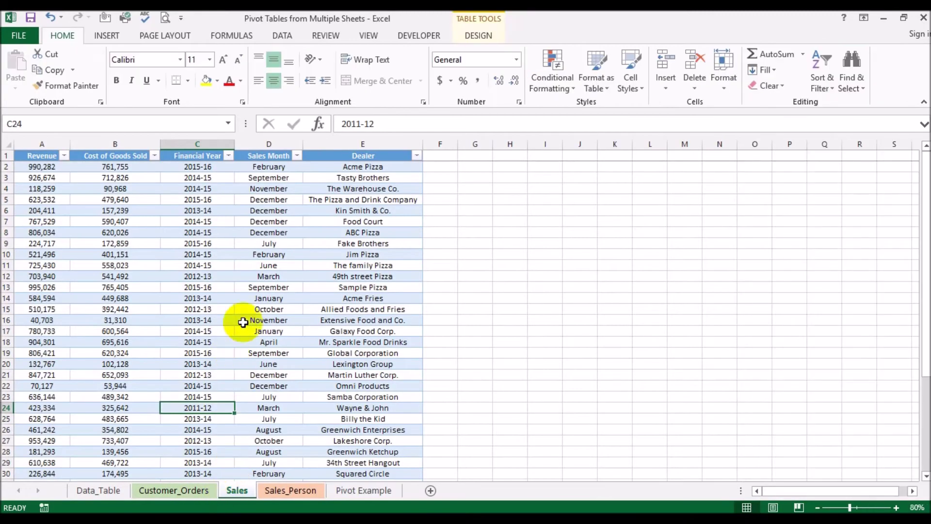
click(363, 144)
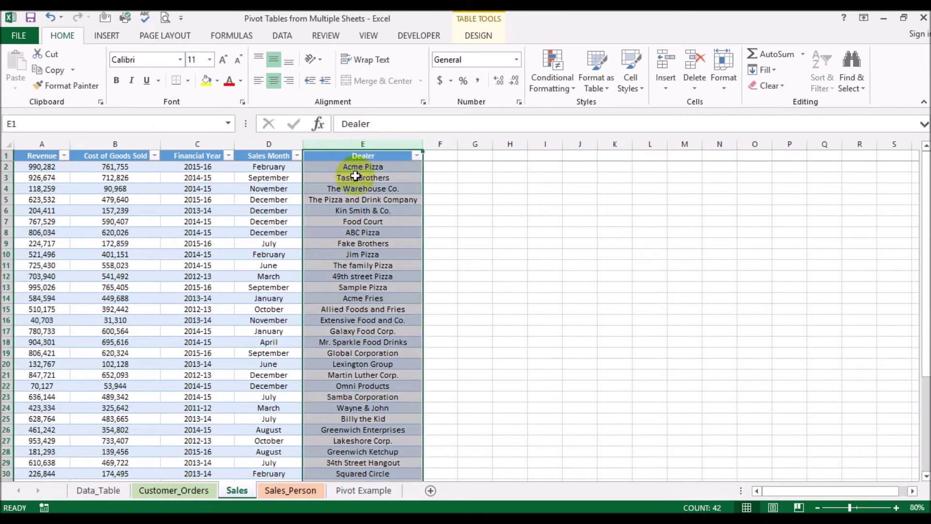
click(214, 492)
click(345, 144)
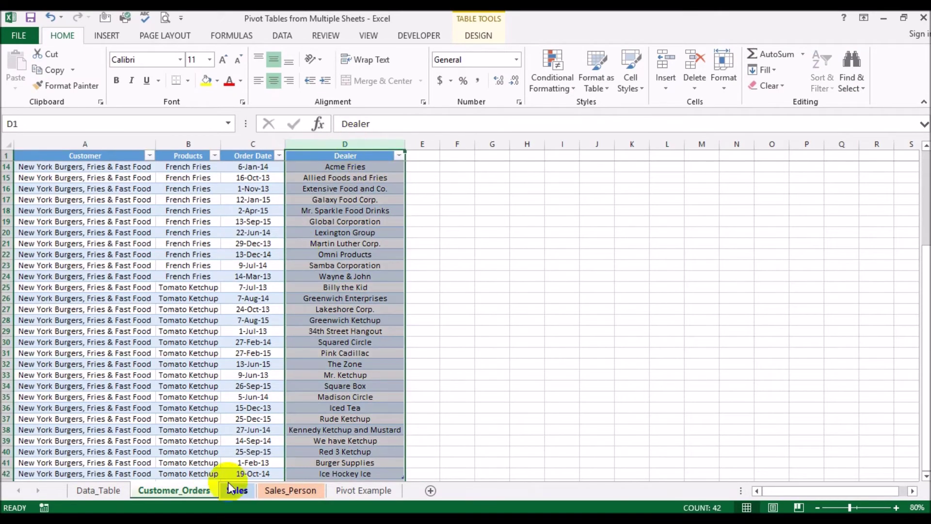
click(287, 492)
click(232, 142)
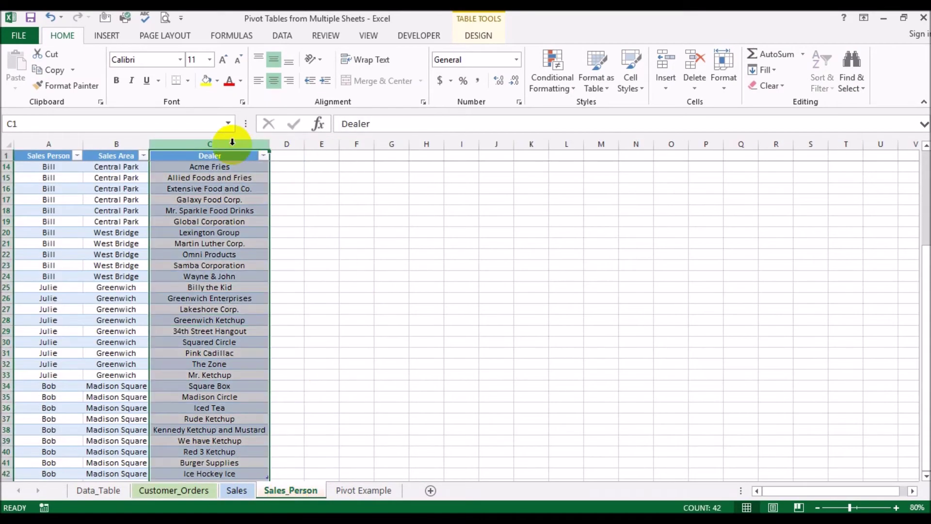
click(415, 262)
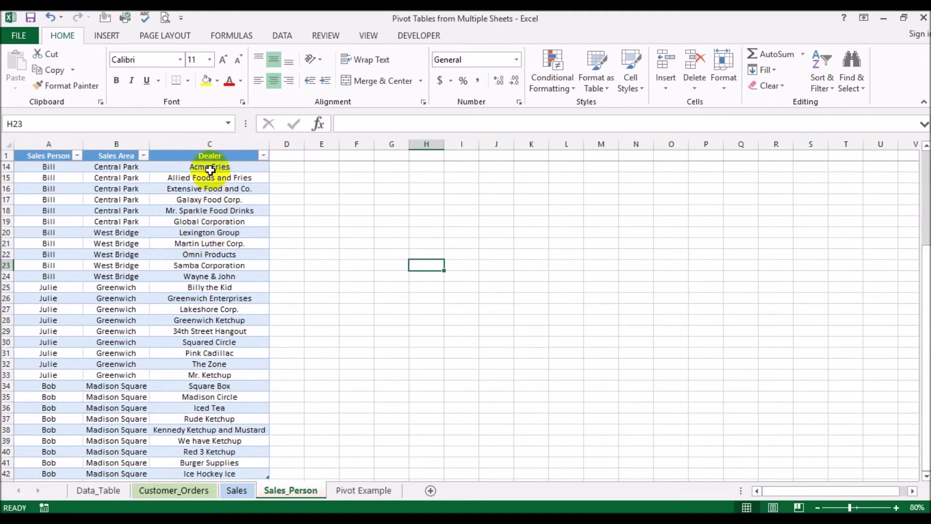
click(204, 491)
click(225, 491)
click(293, 490)
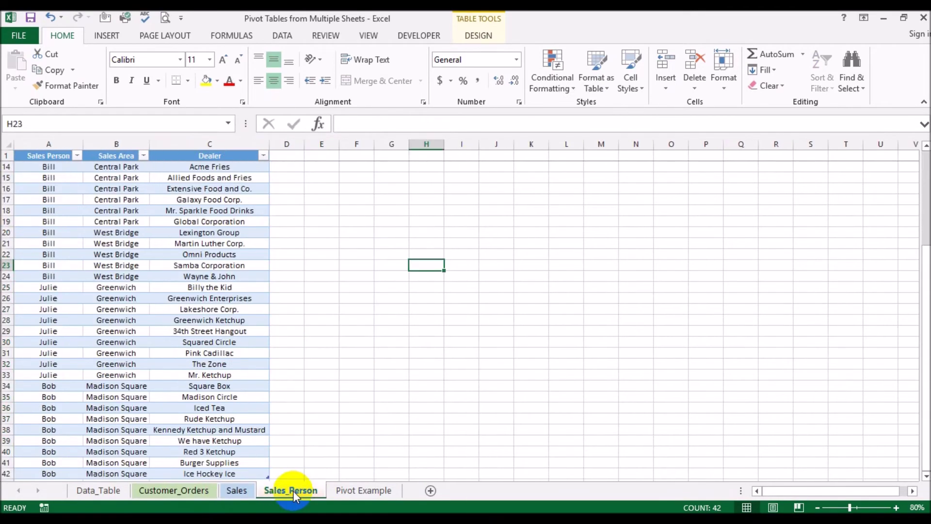
- Compare the first data row, dealer Acme Pizza, across the Customer_Orders, Sales and Sales_Person tables
click(199, 491)
scroll(212, 267, up, 4)
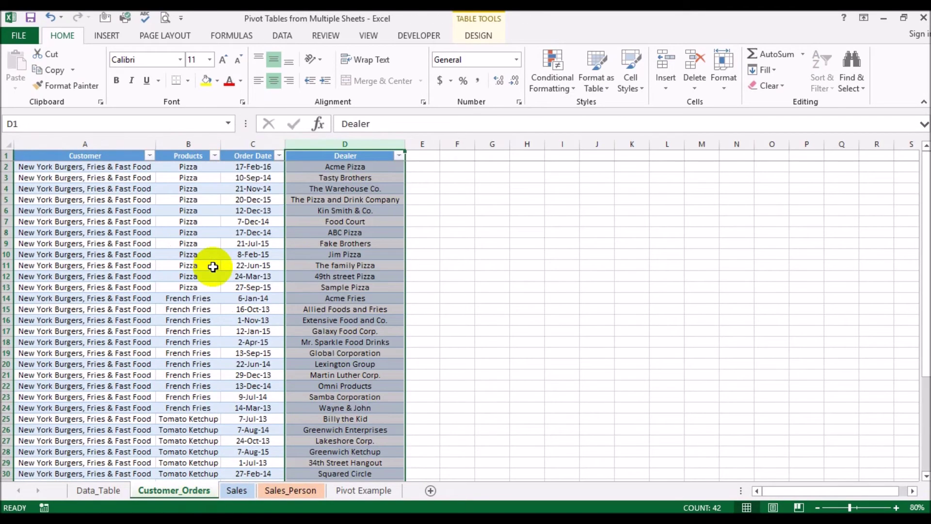
click(6, 166)
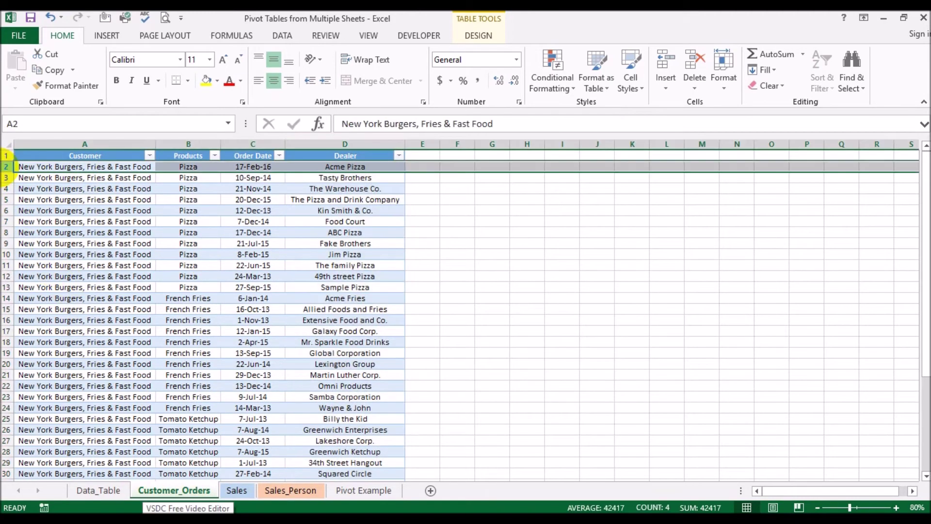
click(243, 492)
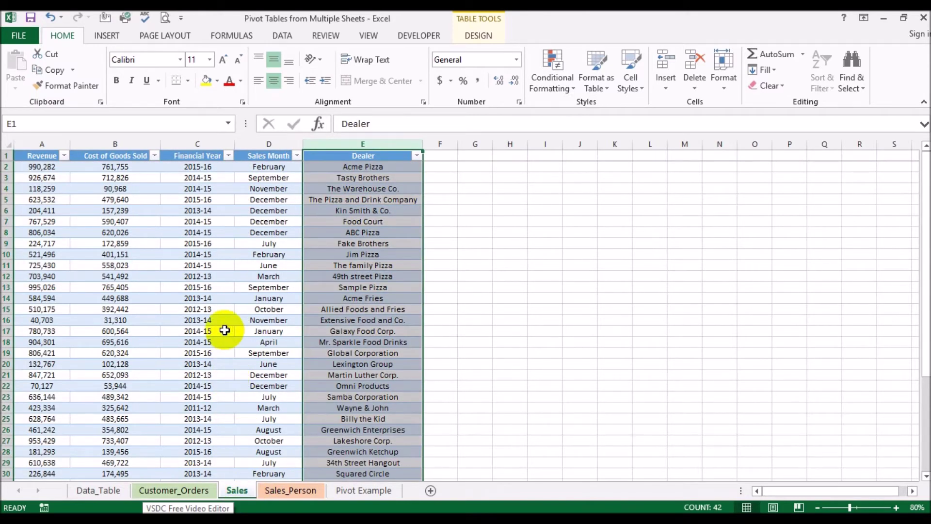
click(7, 167)
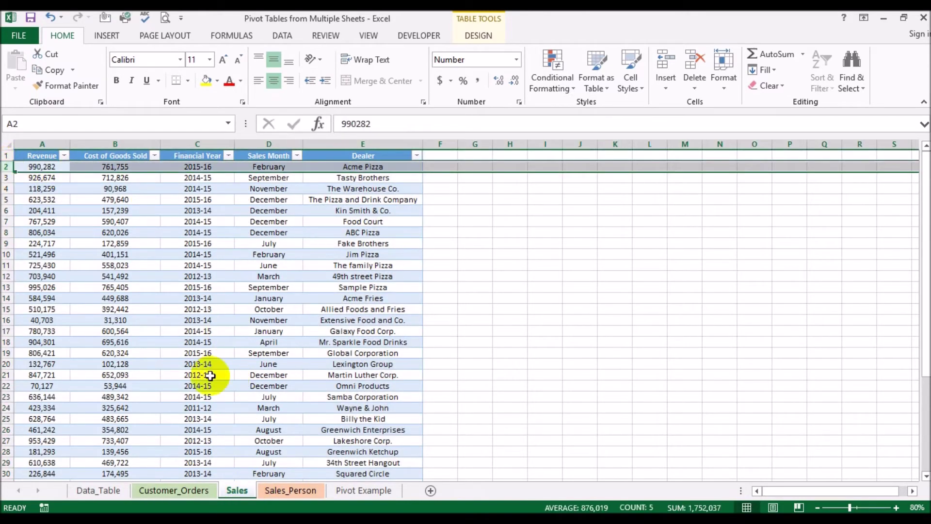
click(290, 490)
scroll(196, 297, up, 4)
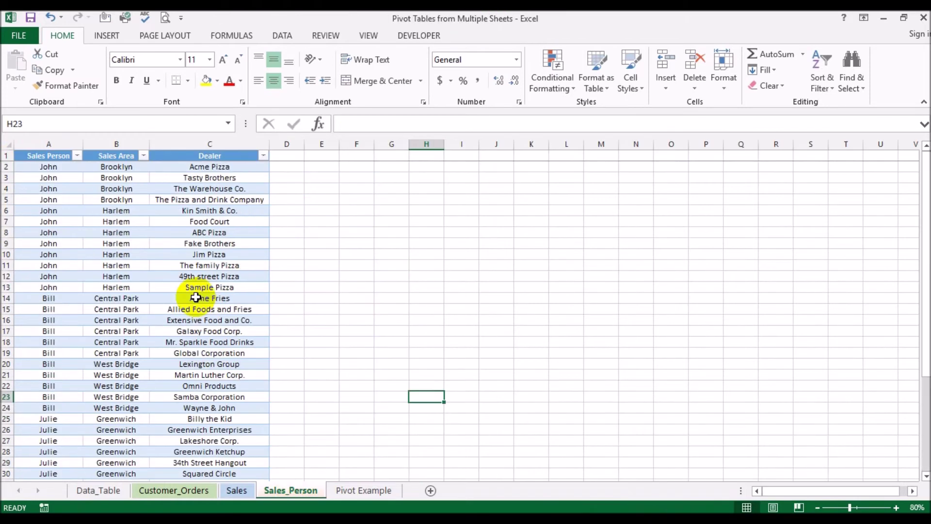
click(6, 166)
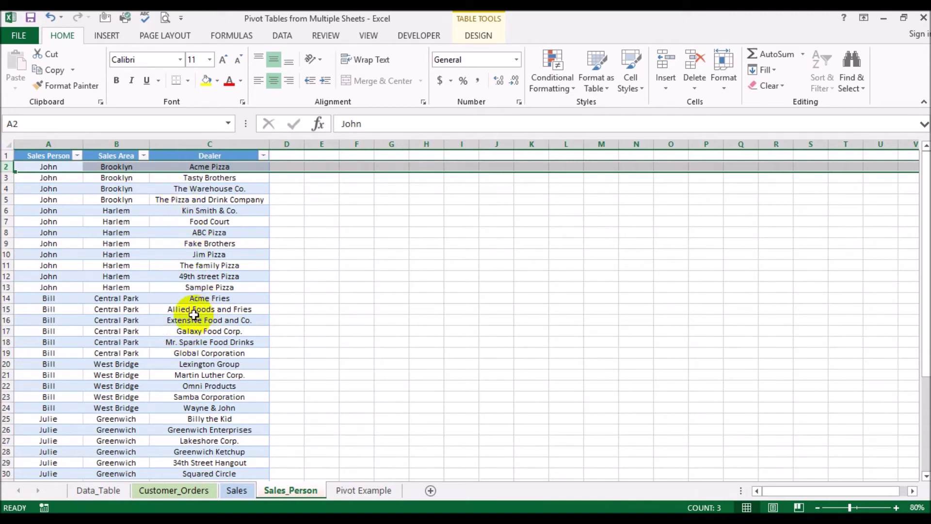
click(206, 167)
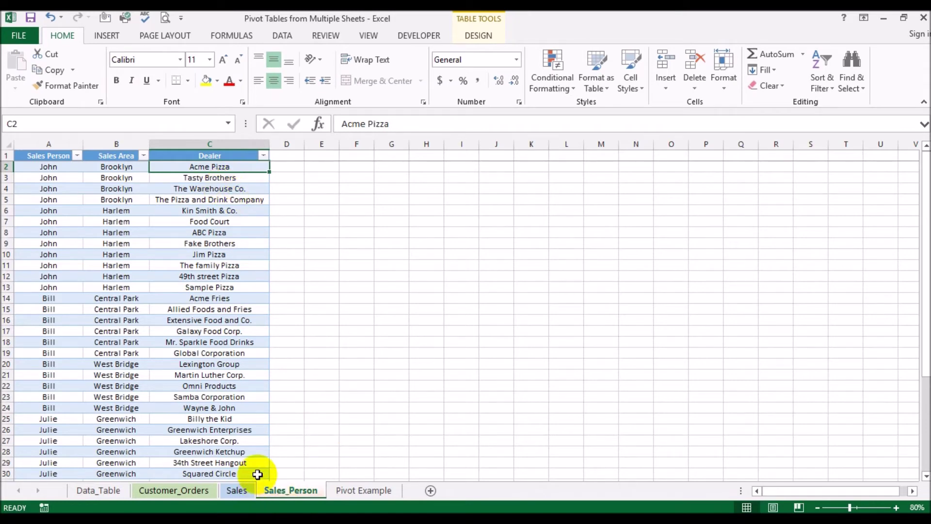
- Filter the Sales table by its Dealer column to show only Acme Pizza
click(237, 489)
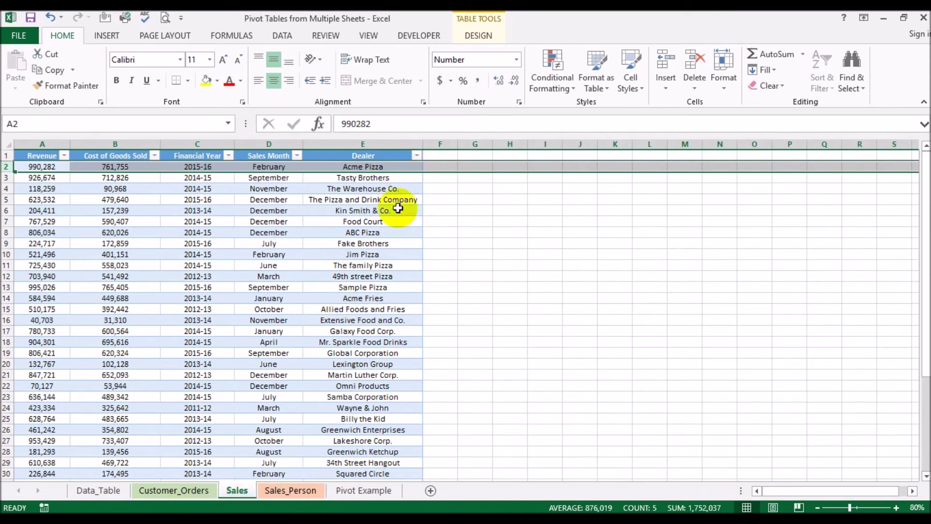
click(416, 155)
click(302, 288)
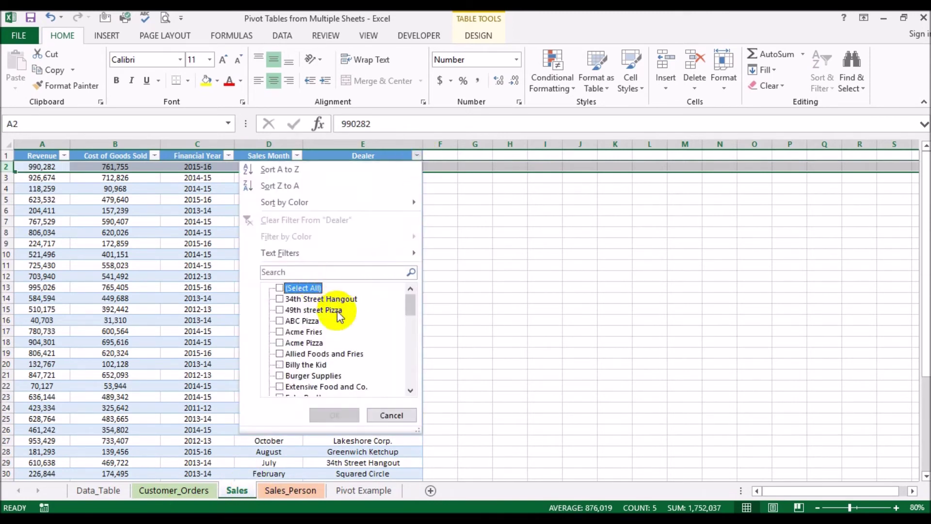
click(315, 342)
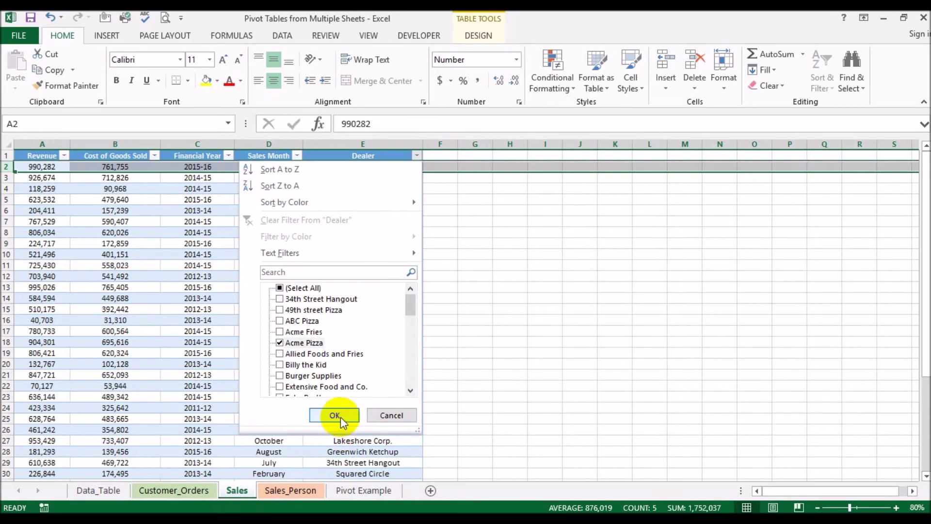
click(335, 415)
click(312, 354)
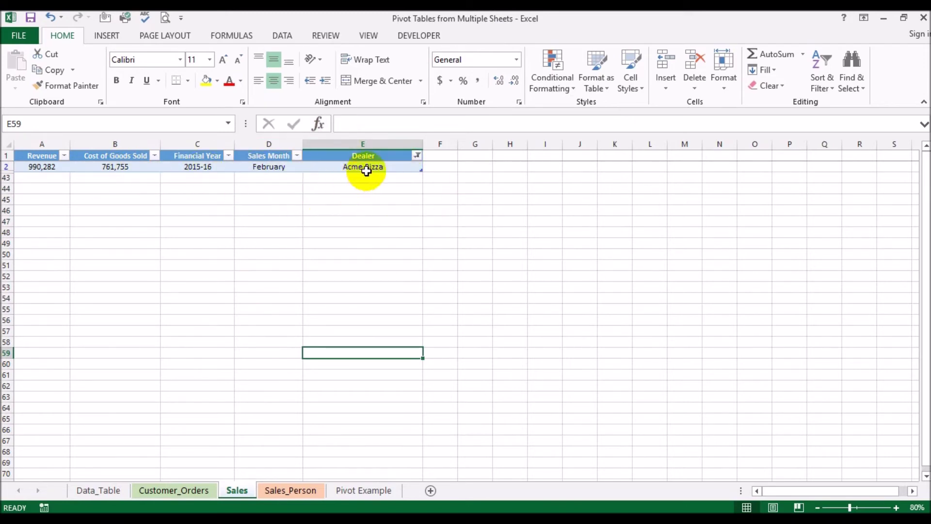
- Reset the Sales table's Dealer filter to include all dealers
click(415, 162)
click(323, 289)
click(334, 415)
- Check the Dealer columns of the Sales, Sales_Person and Customer_Orders tables again as the common field for relationships
click(170, 500)
click(238, 491)
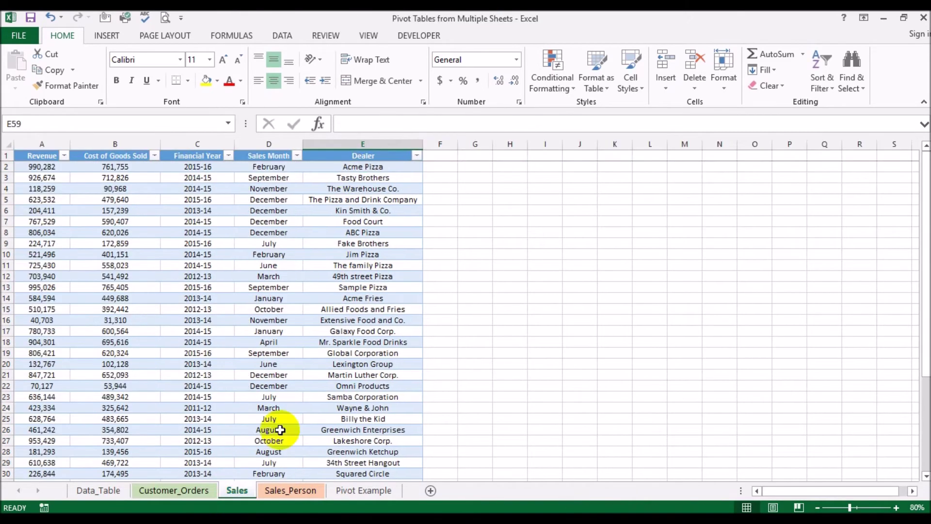
click(350, 141)
click(271, 490)
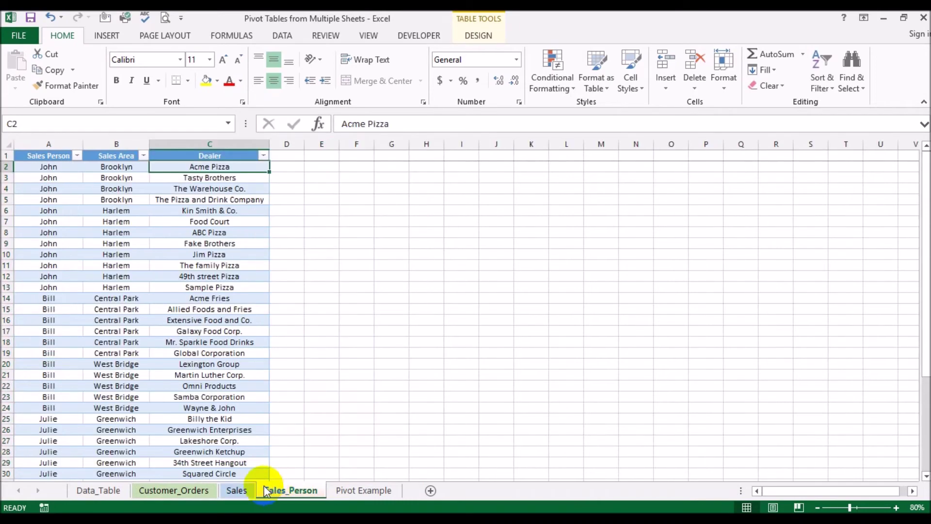
click(243, 145)
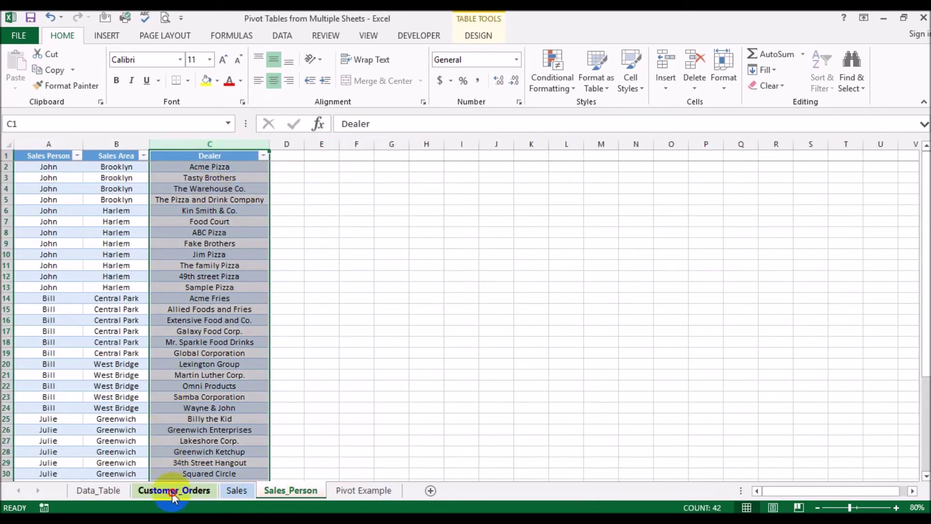
click(171, 490)
click(325, 139)
- Open the relationship manager for the empty pivot table on the Pivot Example sheet
click(339, 490)
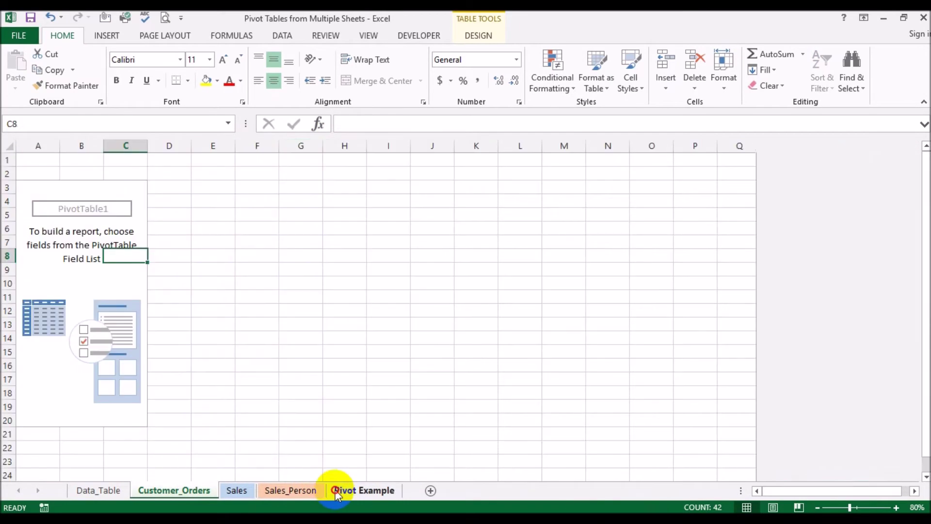
click(83, 268)
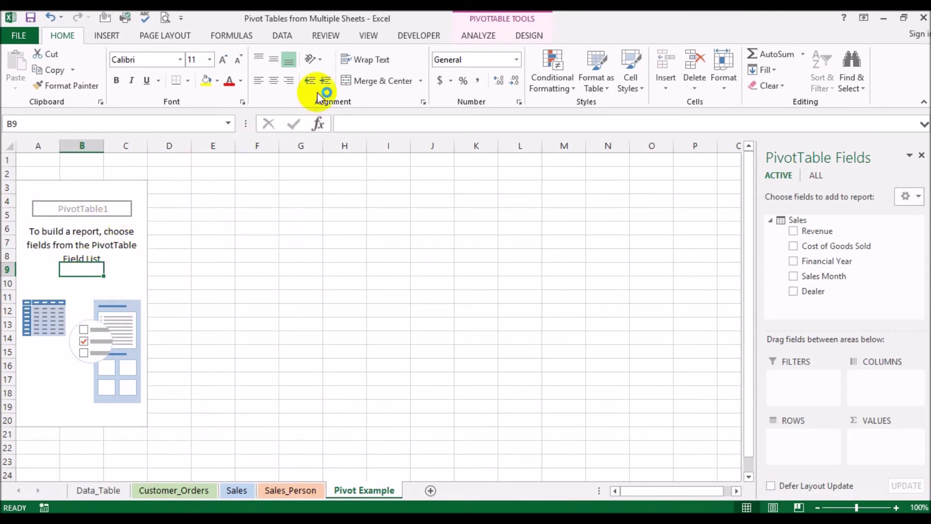
click(468, 38)
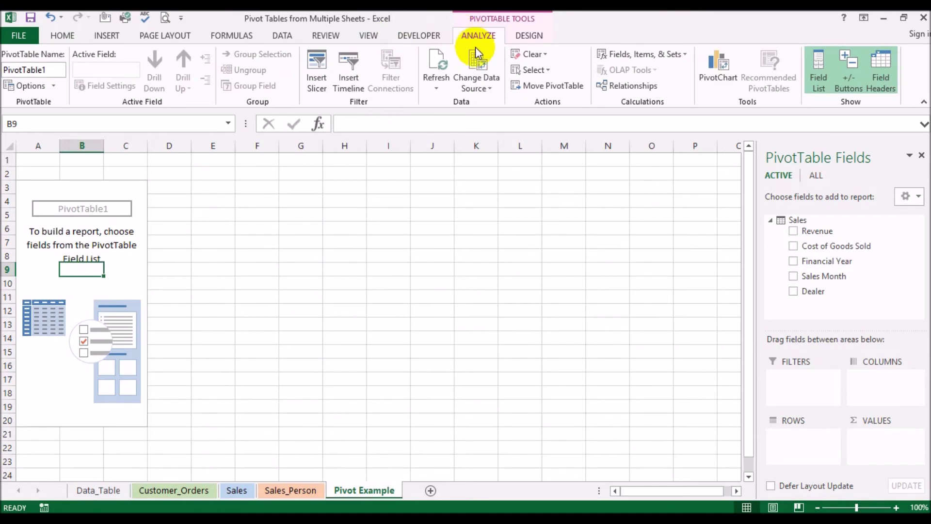
click(635, 88)
drag(544, 176, 433, 163)
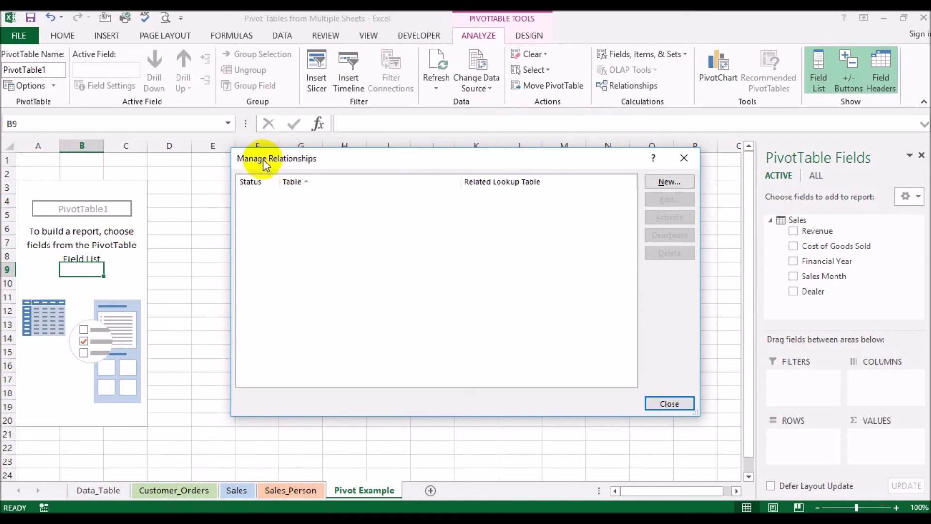
- Create a relationship from the Sales table's Dealer column to the Customer_Orders table's Dealer column
click(667, 183)
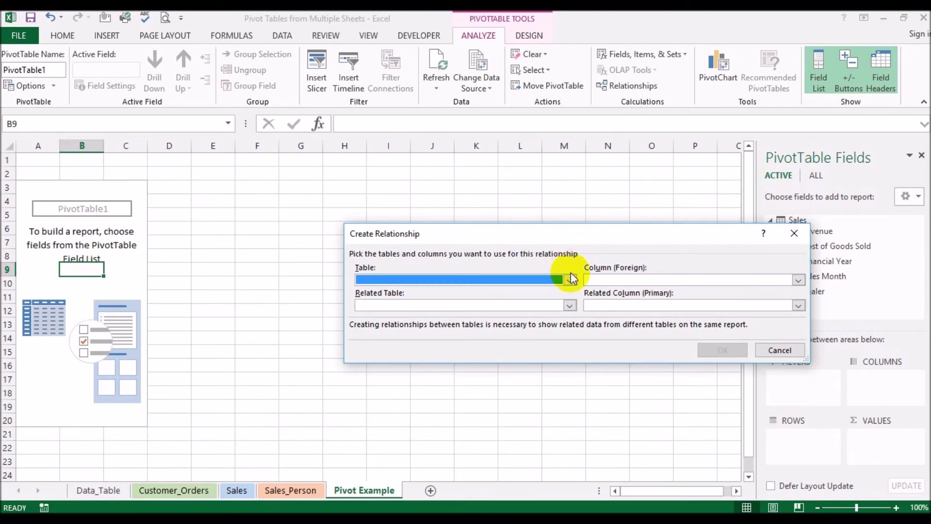
click(570, 280)
click(501, 306)
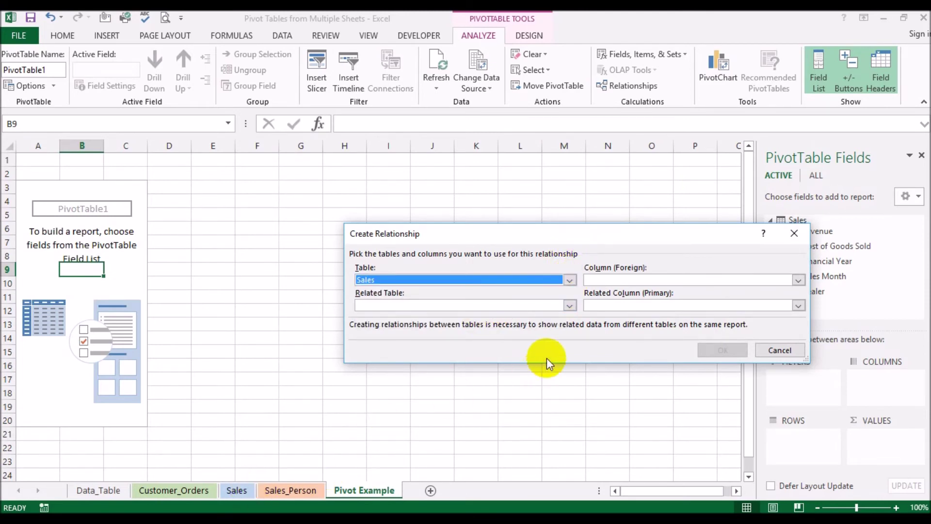
click(606, 280)
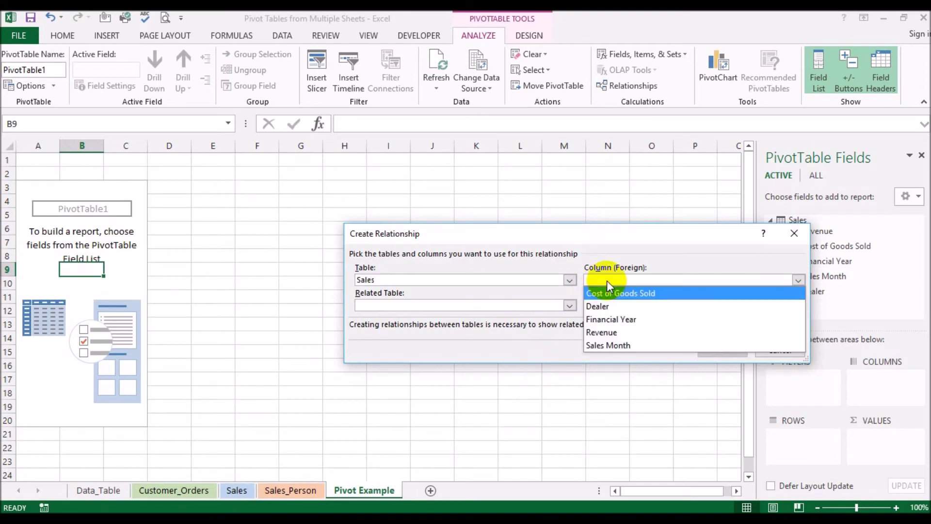
click(604, 307)
click(503, 306)
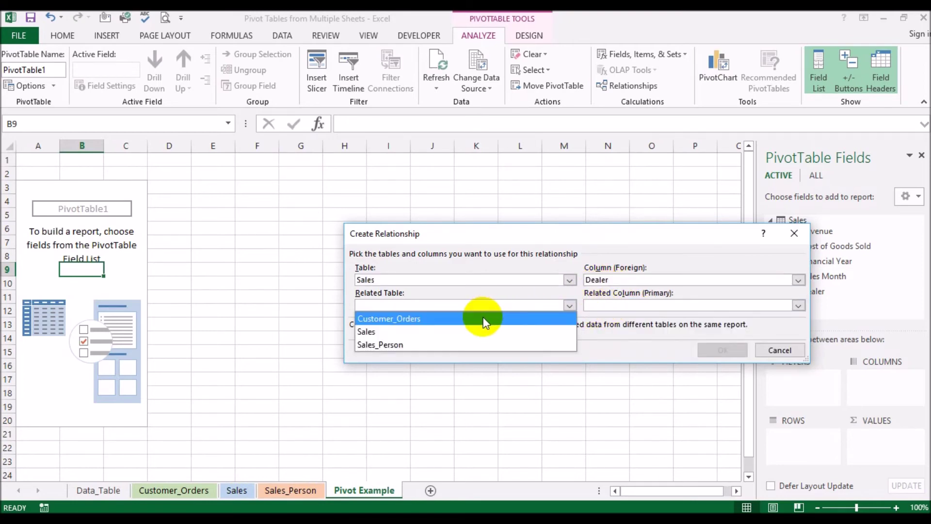
click(483, 318)
click(608, 305)
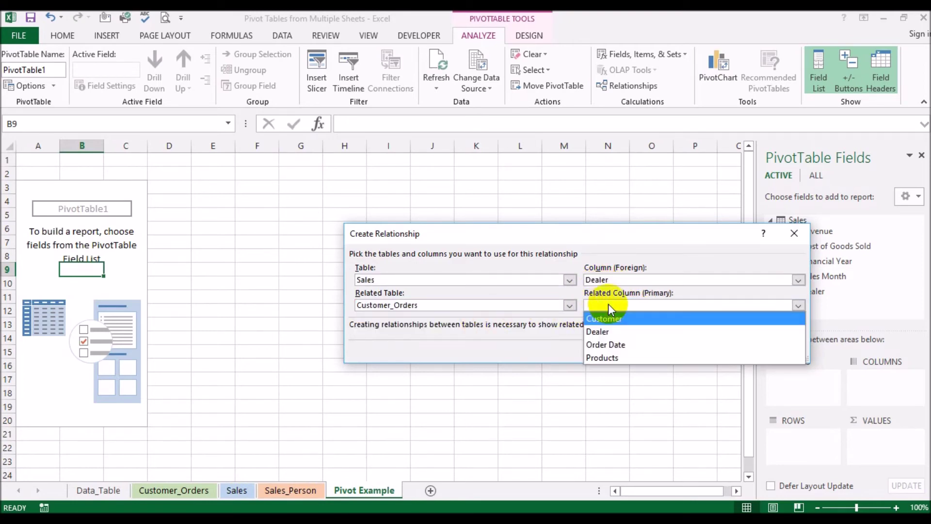
click(607, 329)
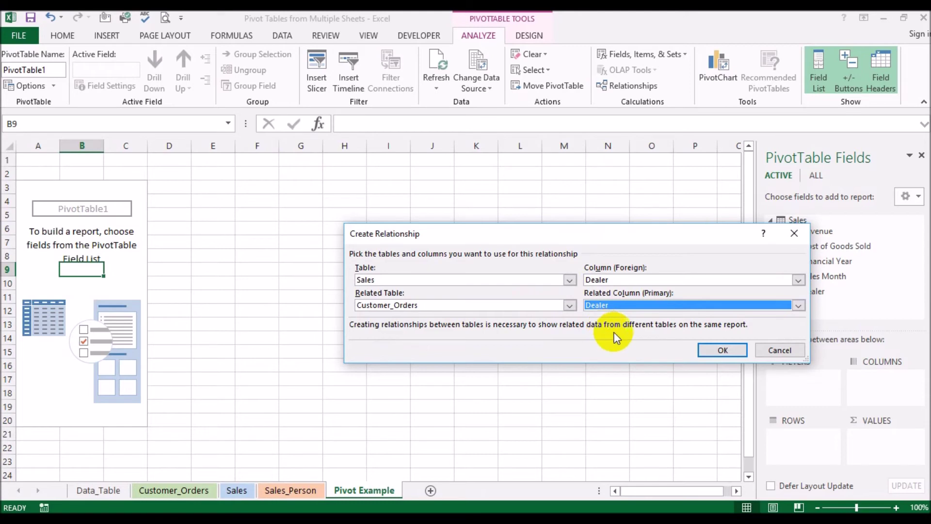
click(708, 349)
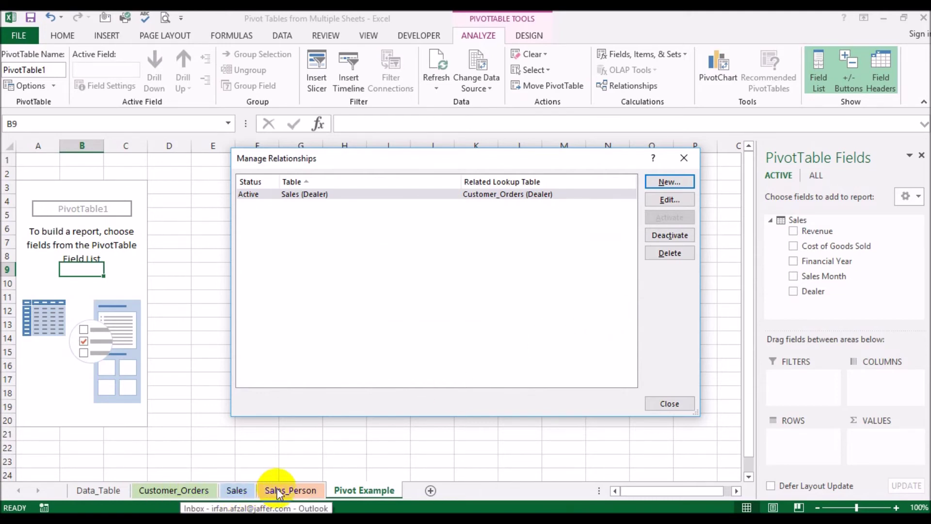
- Create a relationship from the Sales table's Dealer column to the Sales_Person table's Dealer column, and close the relationship manager
click(673, 185)
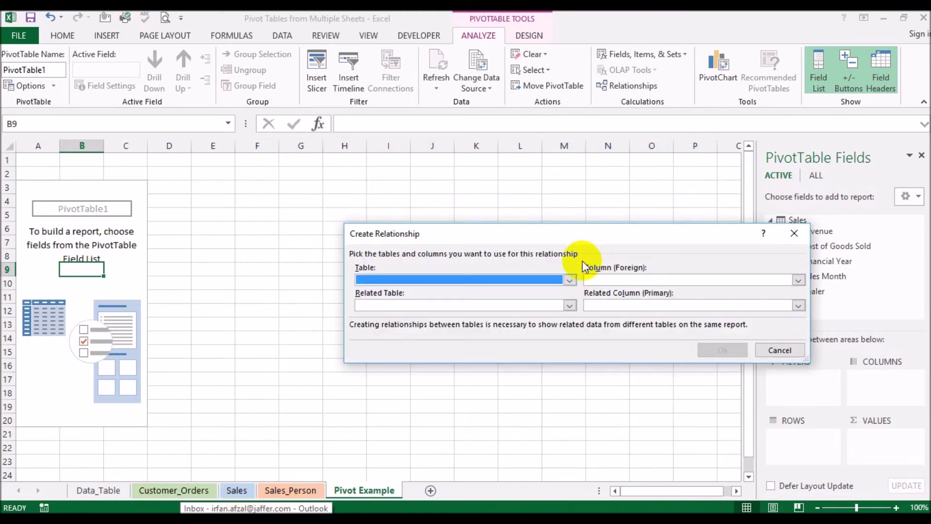
click(567, 279)
click(497, 305)
click(626, 279)
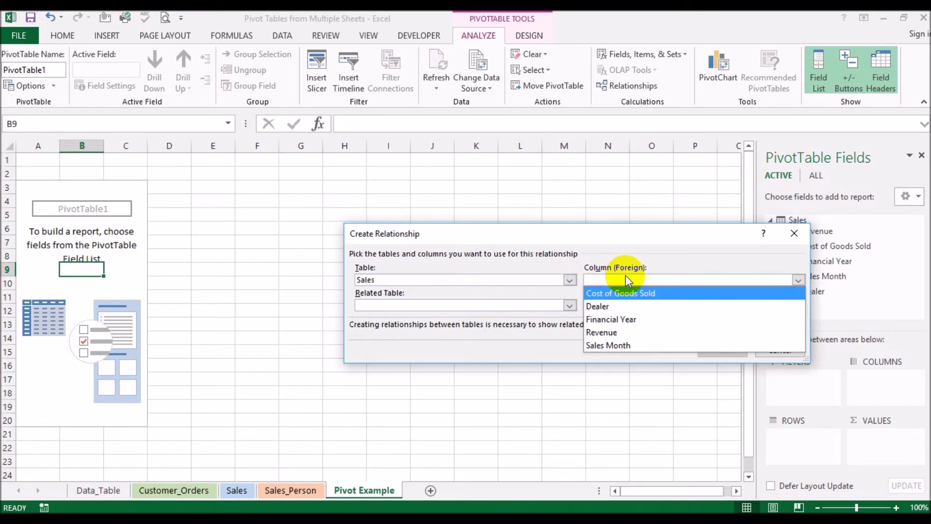
click(612, 306)
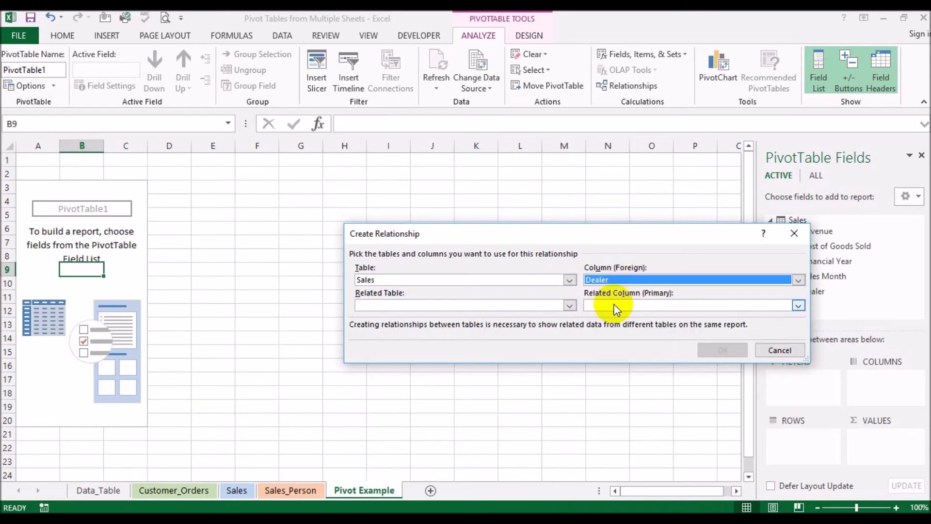
click(570, 305)
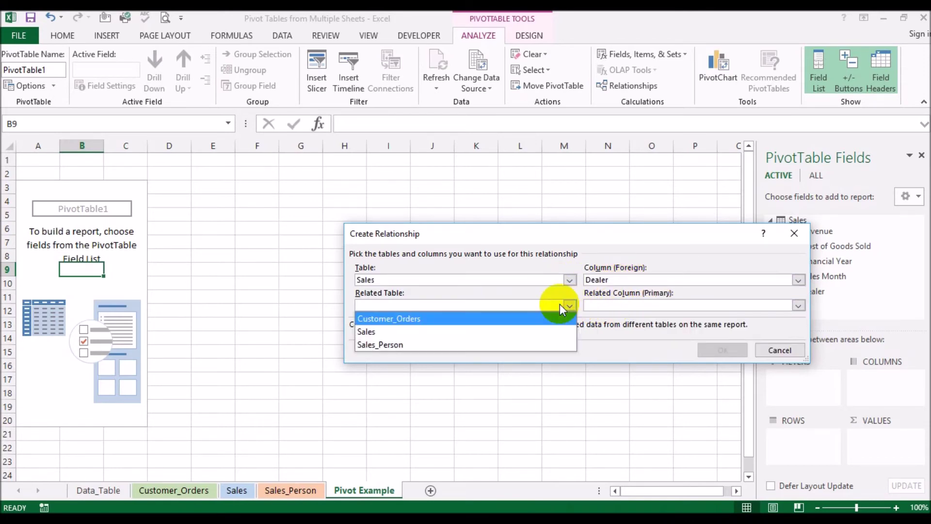
click(475, 343)
click(592, 306)
click(602, 345)
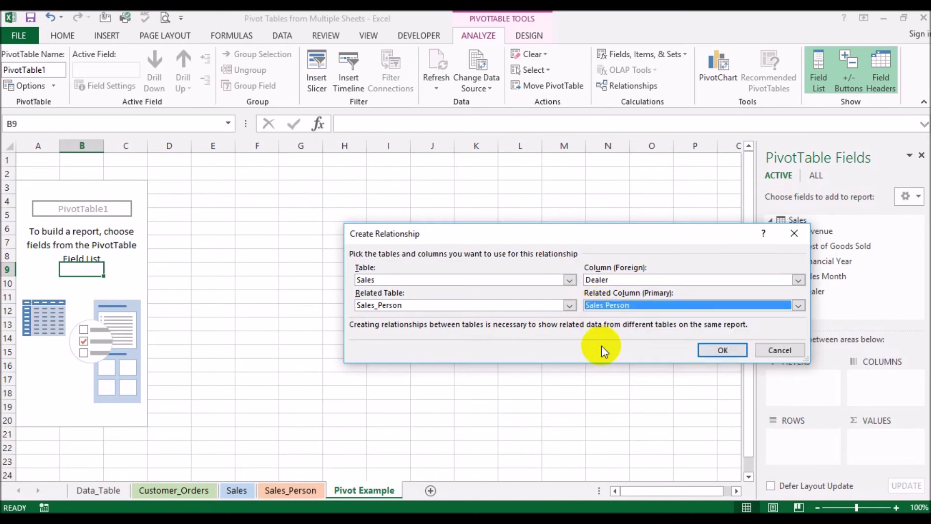
click(606, 306)
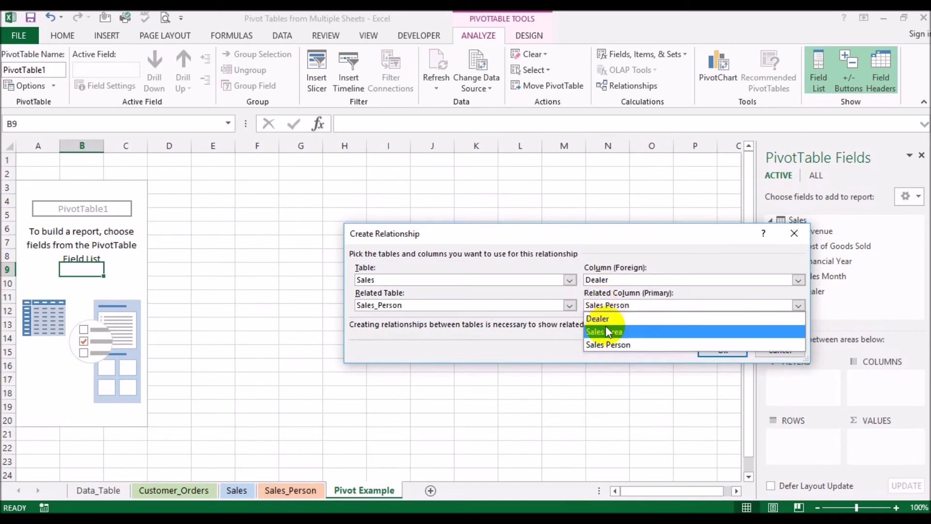
click(605, 318)
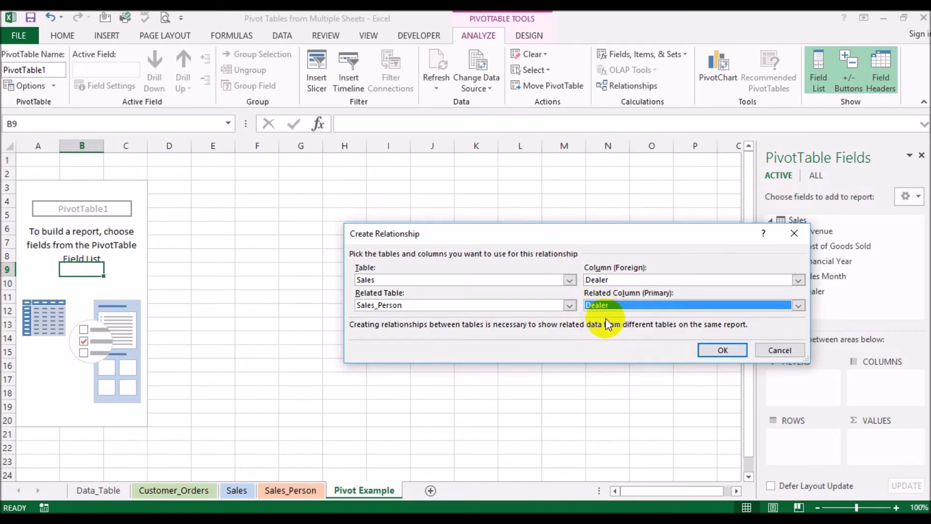
click(722, 350)
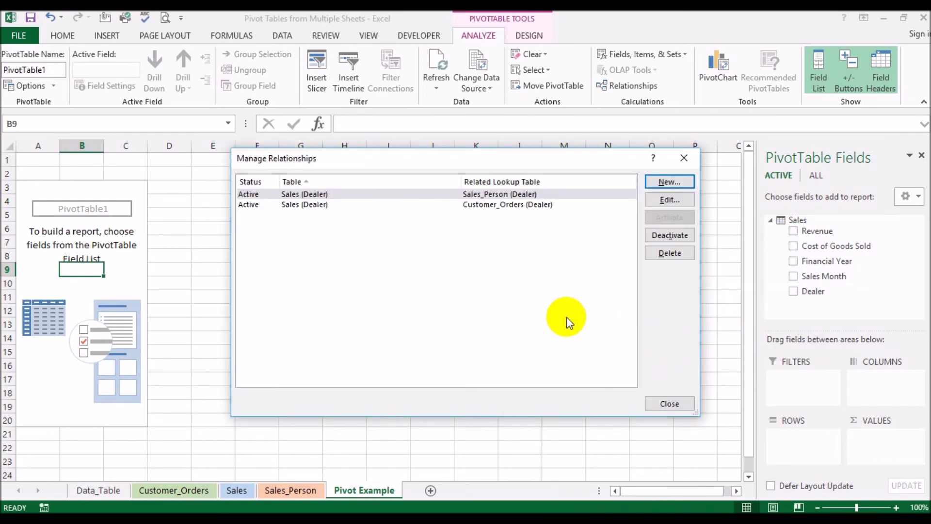
click(658, 404)
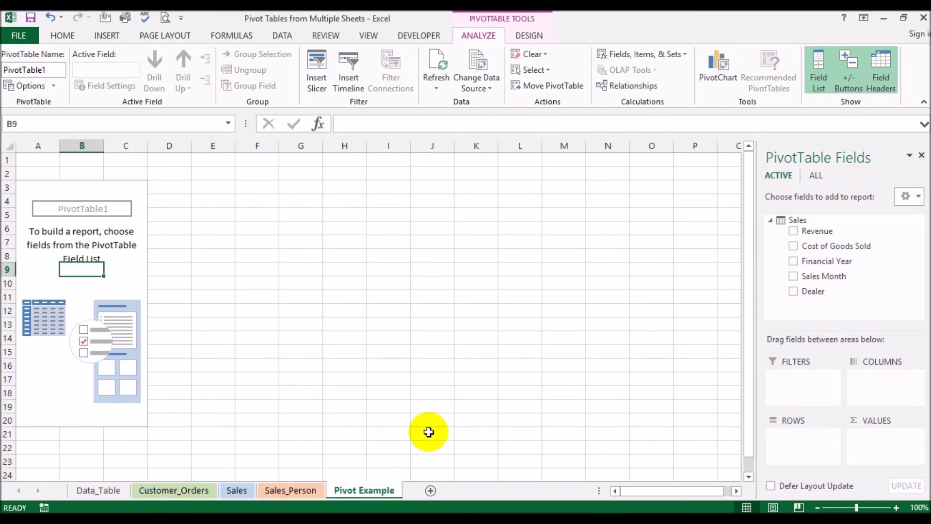
- Show all available tables in the pivot table's field list and expand the Customer_Orders table to review its fields
click(816, 177)
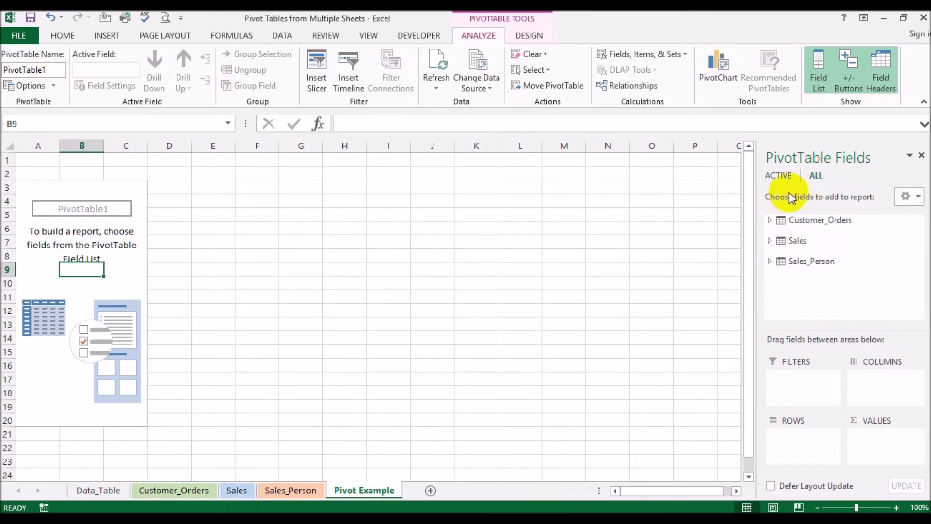
click(770, 221)
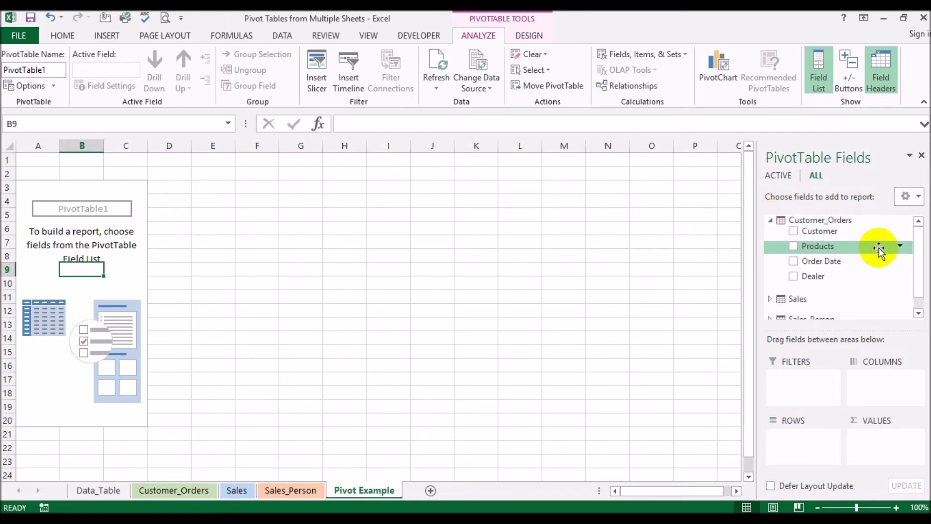
scroll(883, 247, down, 1)
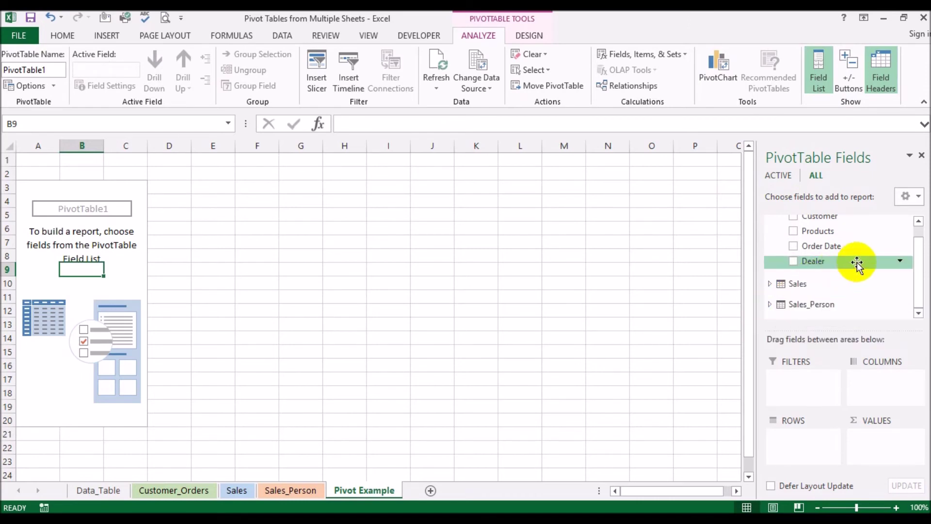
scroll(856, 262, up, 1)
scroll(857, 262, down, 1)
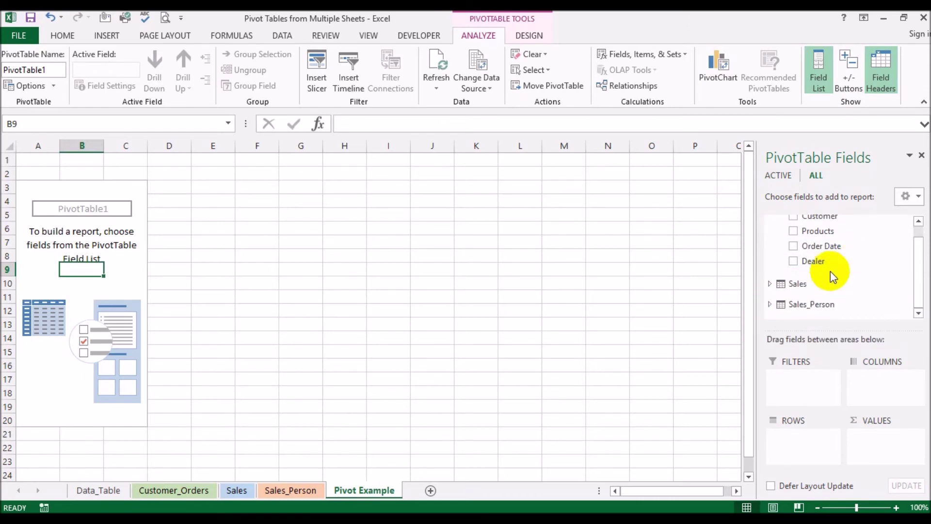
- Add Sales Month and Financial Year from the Sales table as row fields, with Financial Year above Sales Month
click(769, 283)
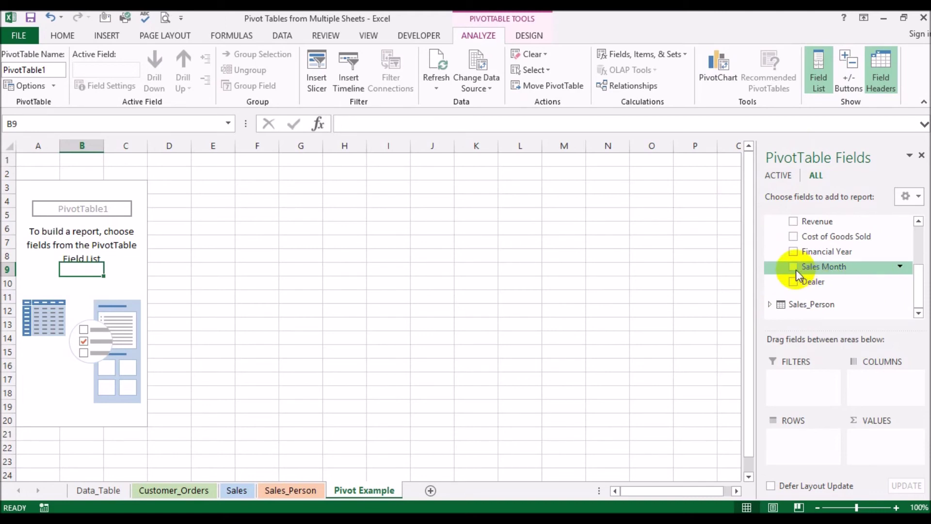
click(794, 267)
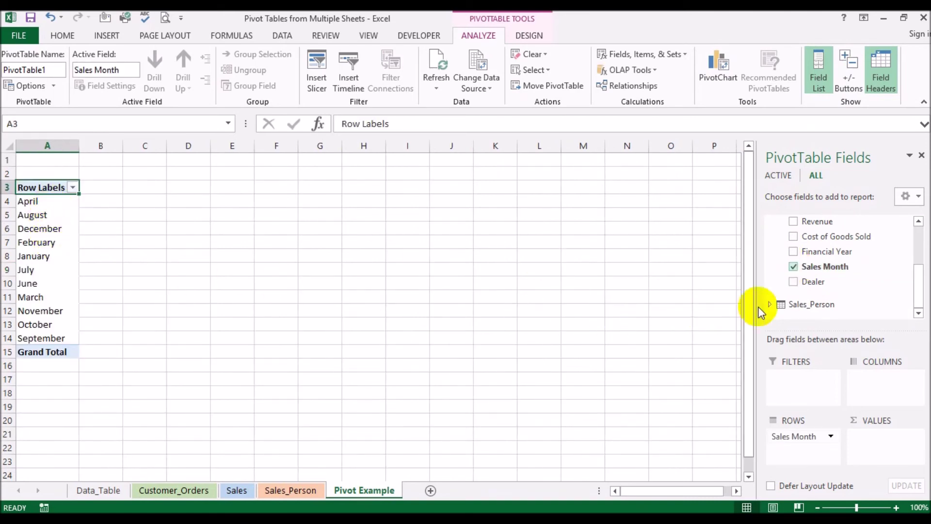
click(793, 251)
drag(802, 451, 803, 434)
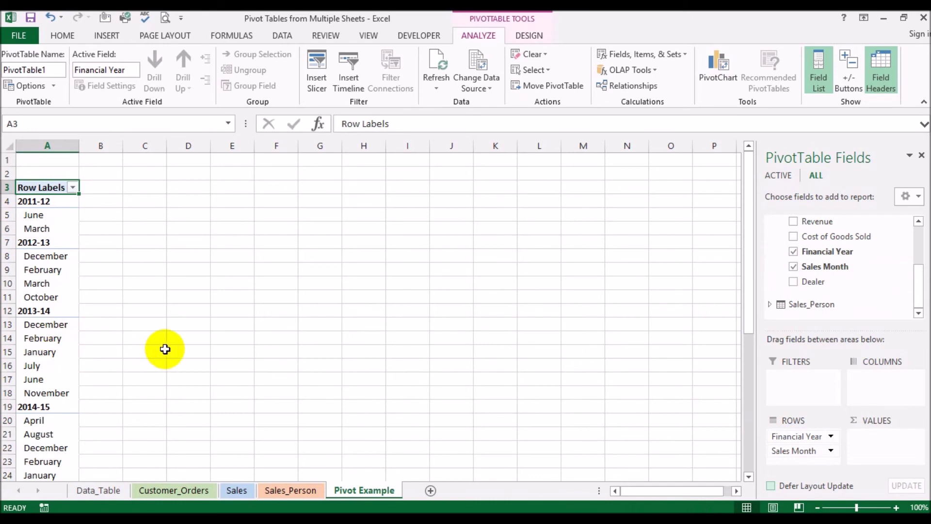
- Sort the pivot table's Financial Year row labels in ascending order
click(72, 187)
click(81, 234)
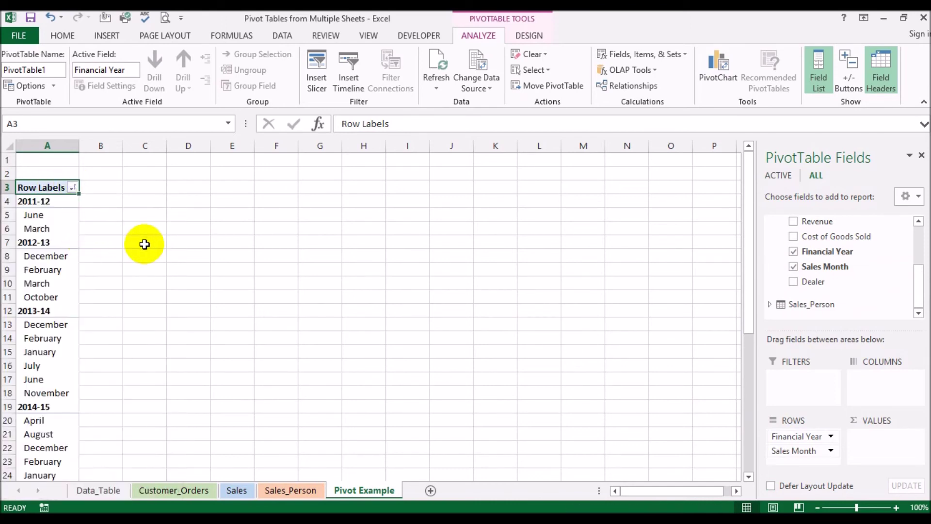
click(194, 252)
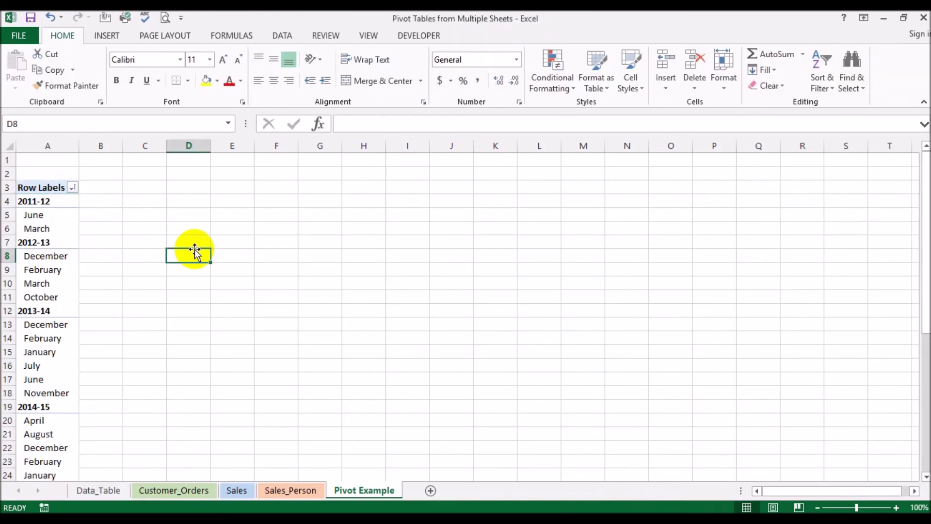
- Add the Customer field from the Customer_Orders table to the pivot table's rows beneath Sales Month
click(39, 280)
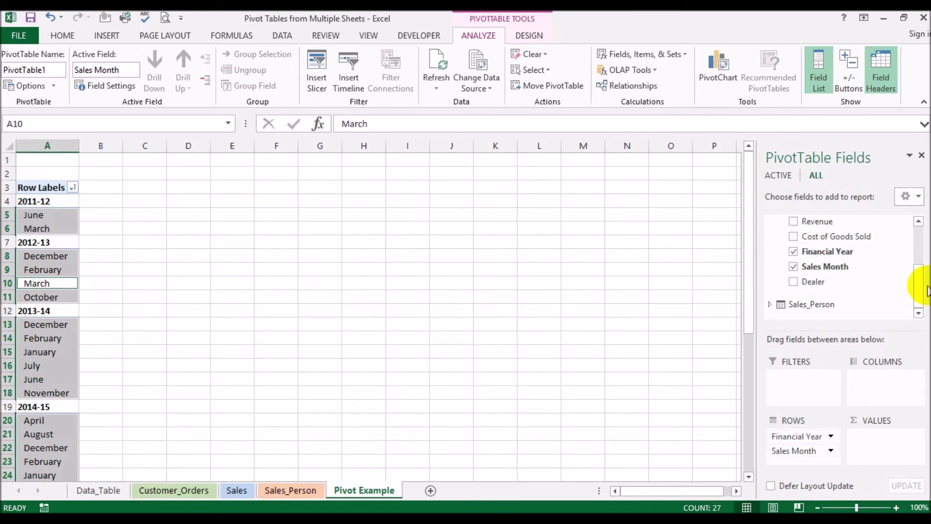
drag(916, 289, 918, 263)
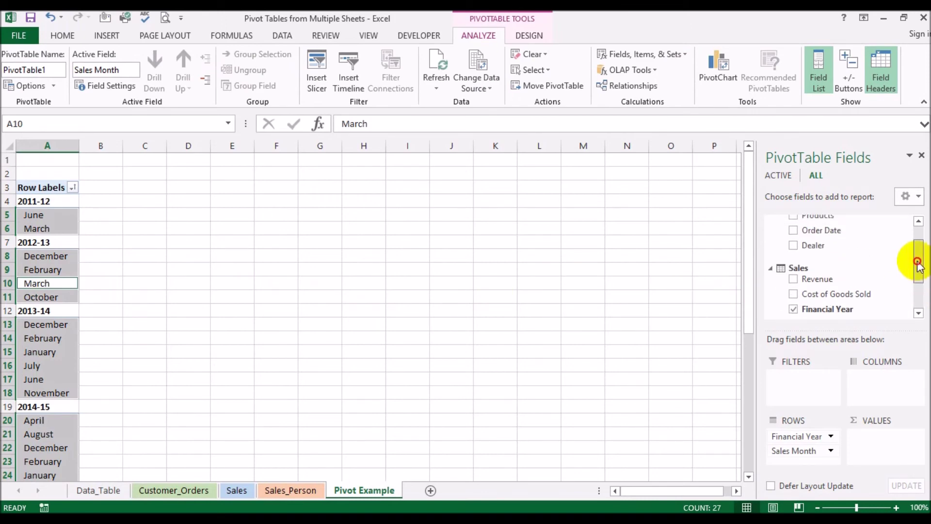
drag(918, 263, 914, 234)
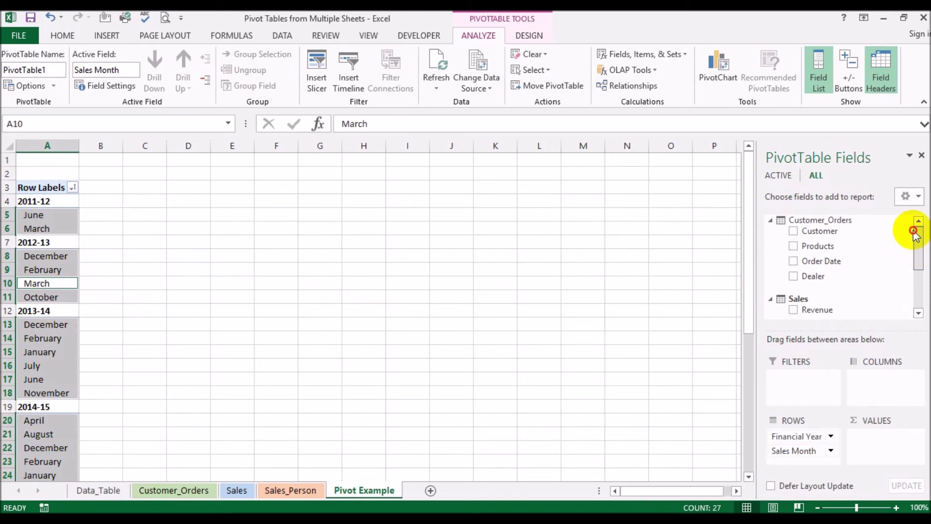
click(794, 231)
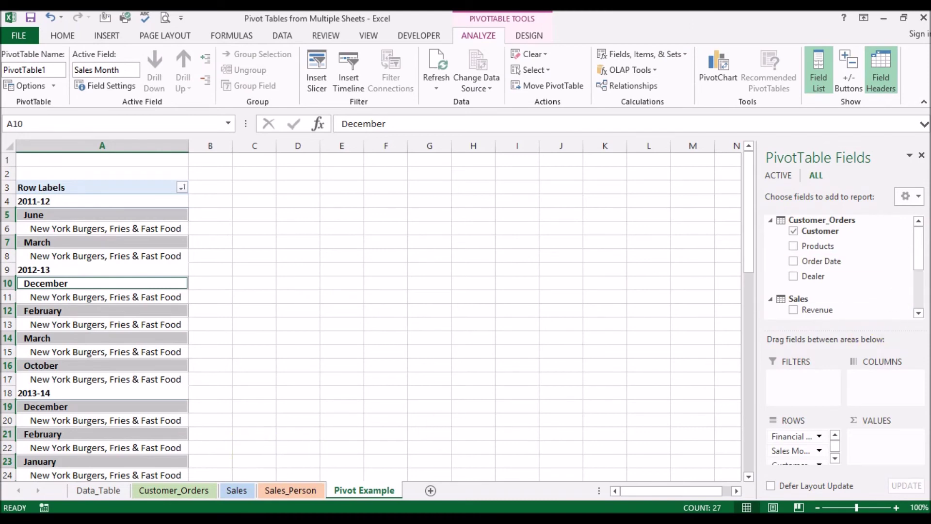
- Add Sales Person from the Sales_Person table as the innermost row field, and Revenue and Cost of Goods Sold from Sales as summed values
drag(916, 241, 917, 297)
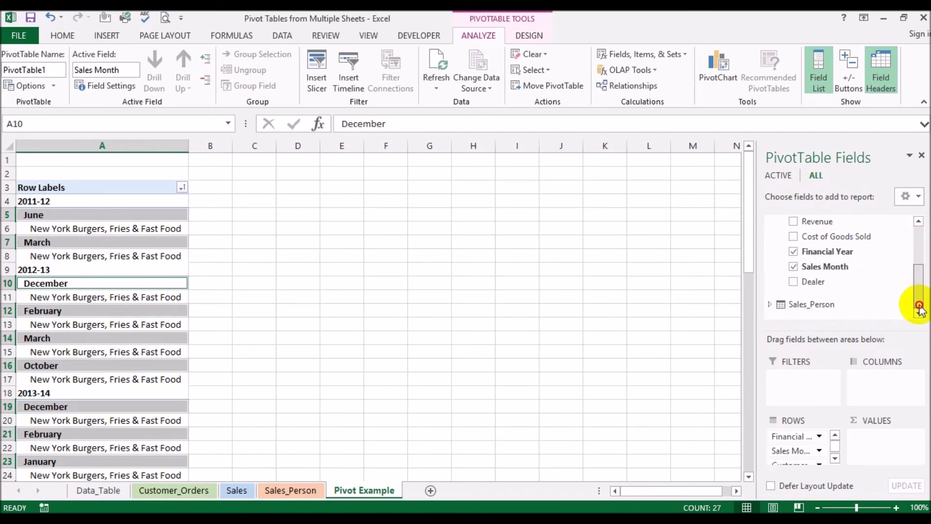
click(771, 305)
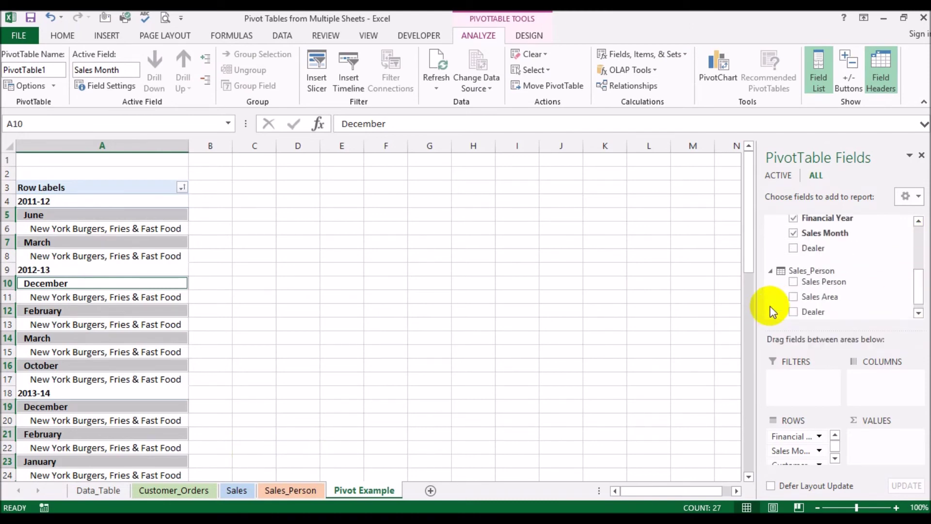
click(794, 282)
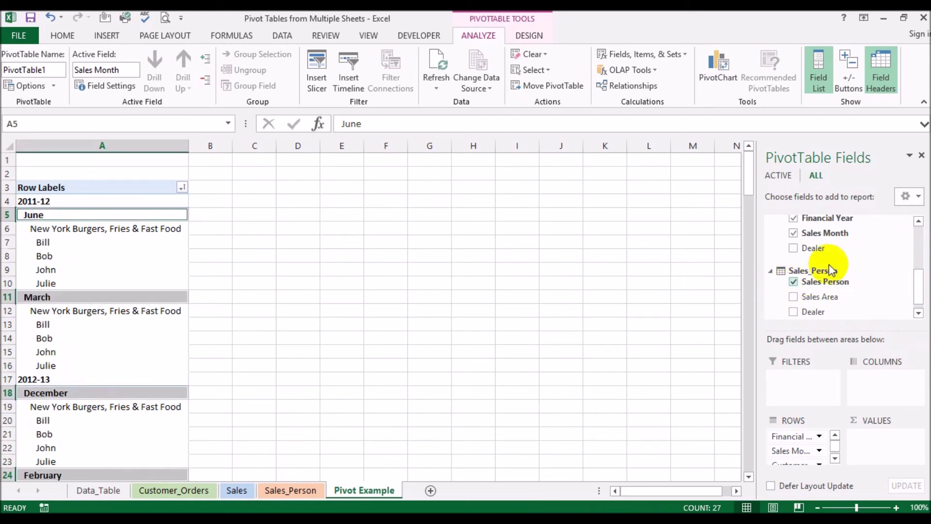
drag(916, 270, 866, 451)
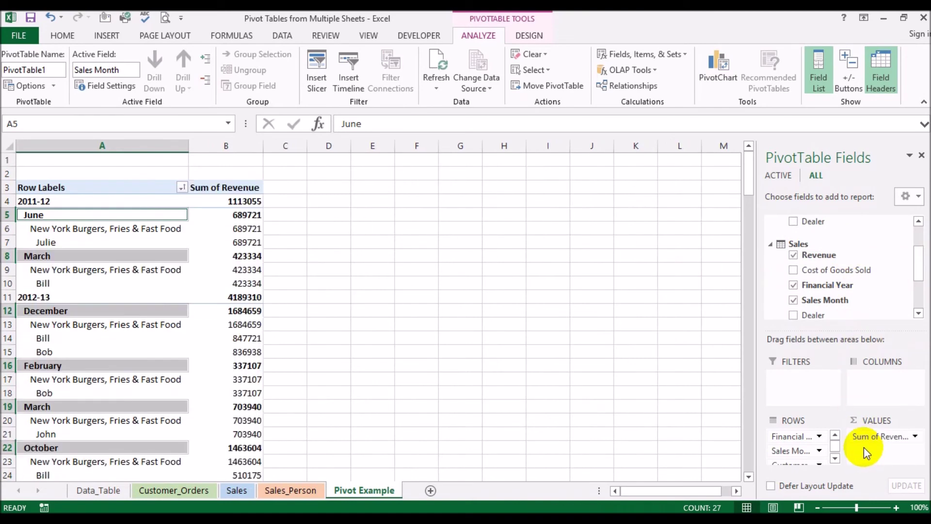
drag(837, 270, 868, 453)
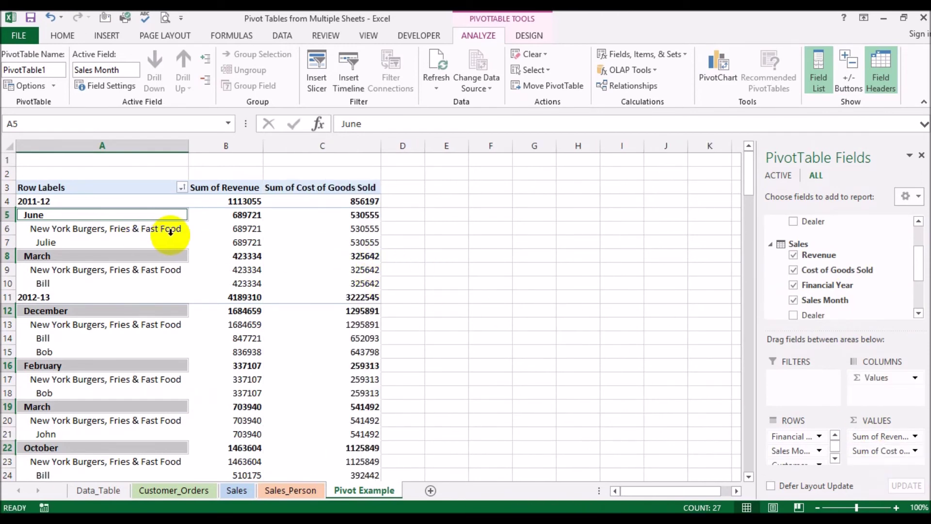
- Change the pivot table's report layout to Tabular Form
click(185, 287)
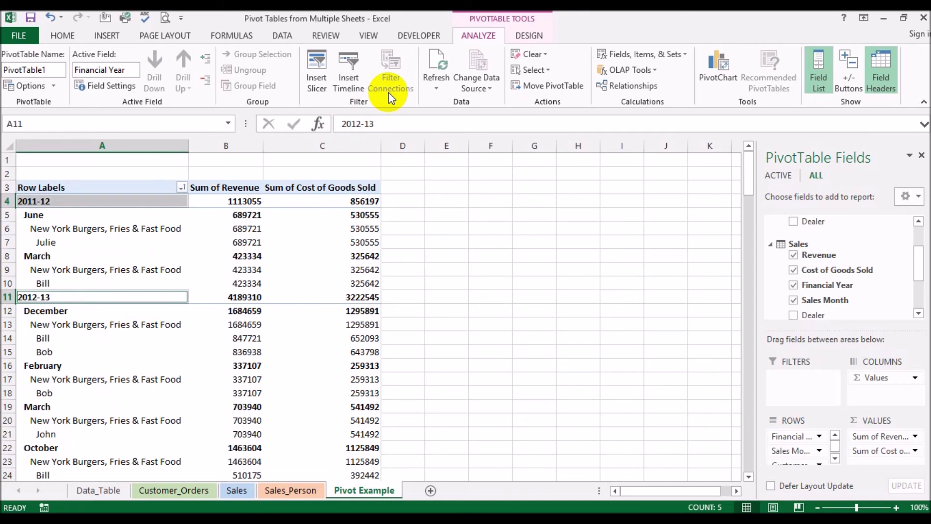
click(519, 37)
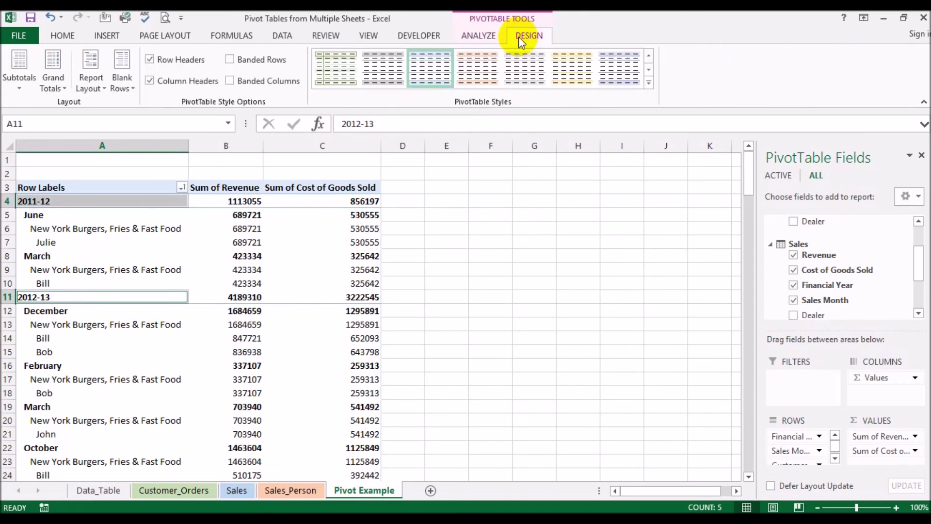
click(90, 83)
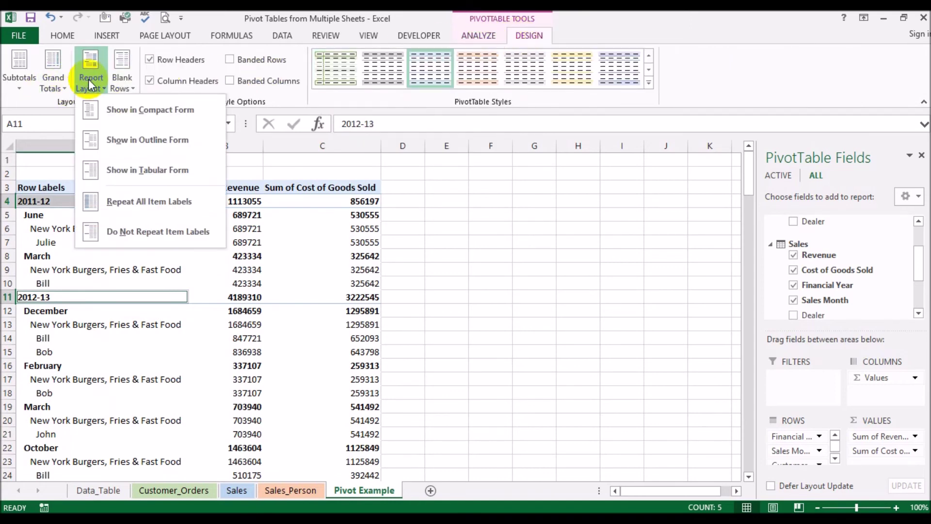
click(92, 175)
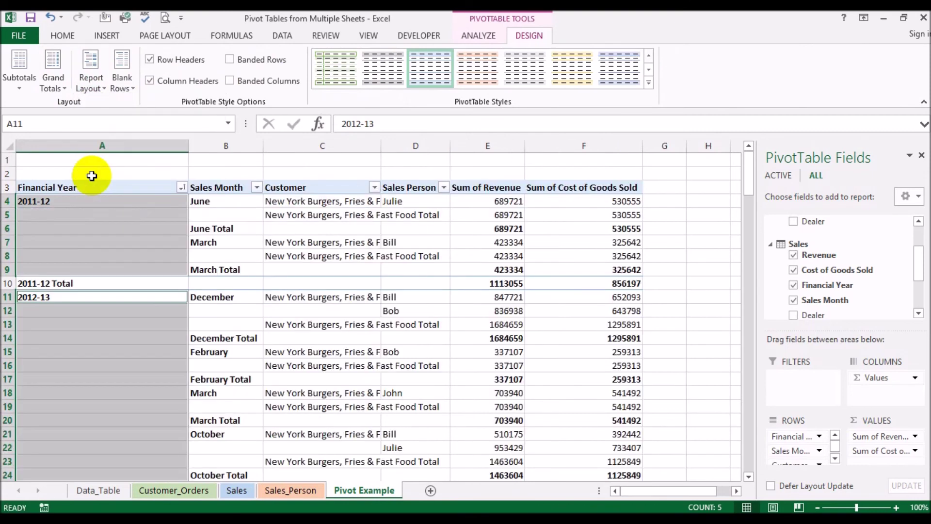
- Auto-fit the width of all columns on the Pivot Example sheet to their contents
click(8, 145)
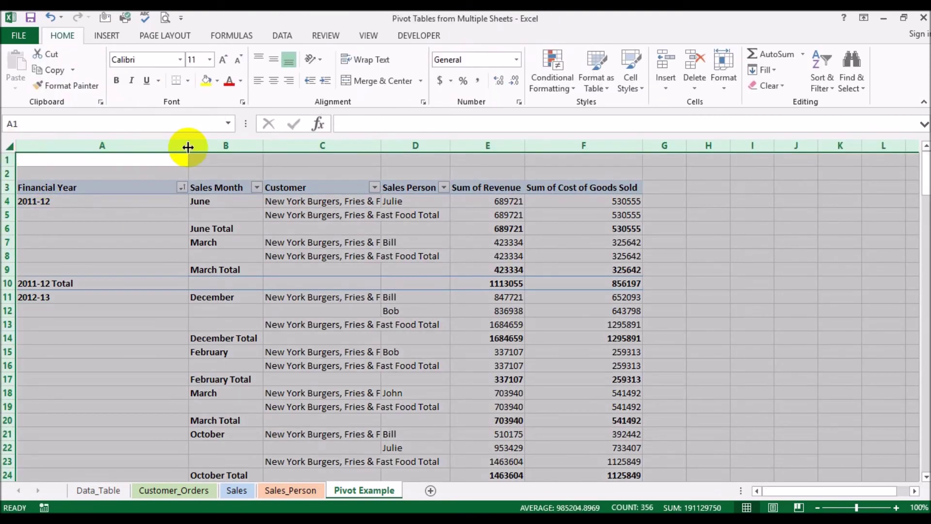
double_click(188, 145)
click(771, 226)
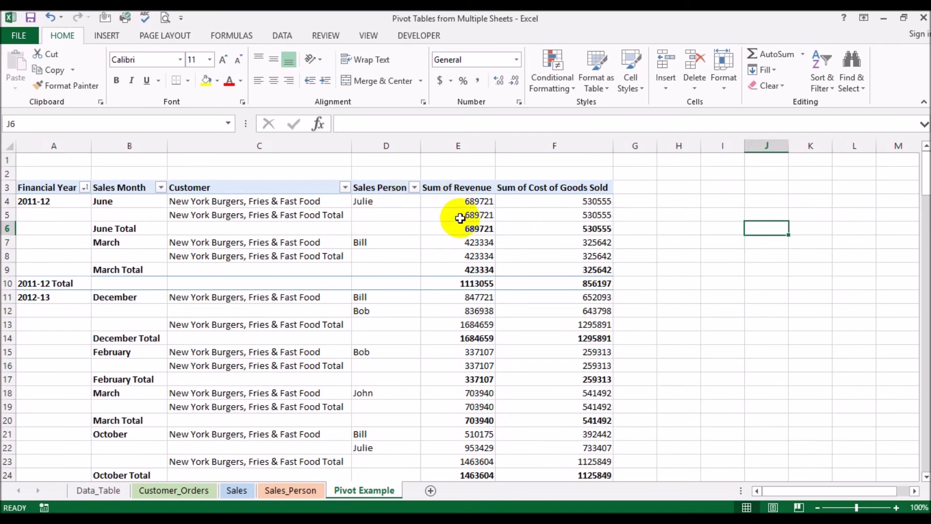
- Remove the Customer and Sales Month subtotals from the pivot table, keeping the Financial Year totals
mouse_move(439, 293)
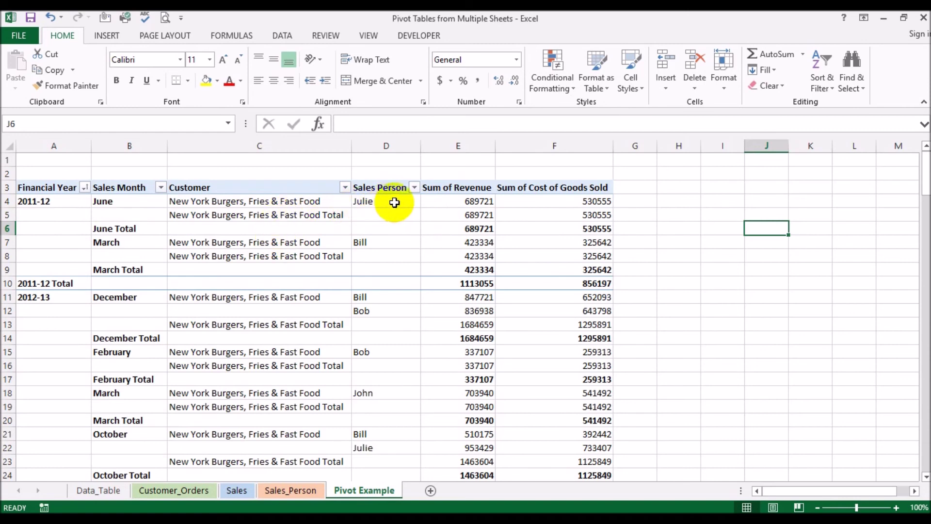
click(273, 217)
right_click(230, 216)
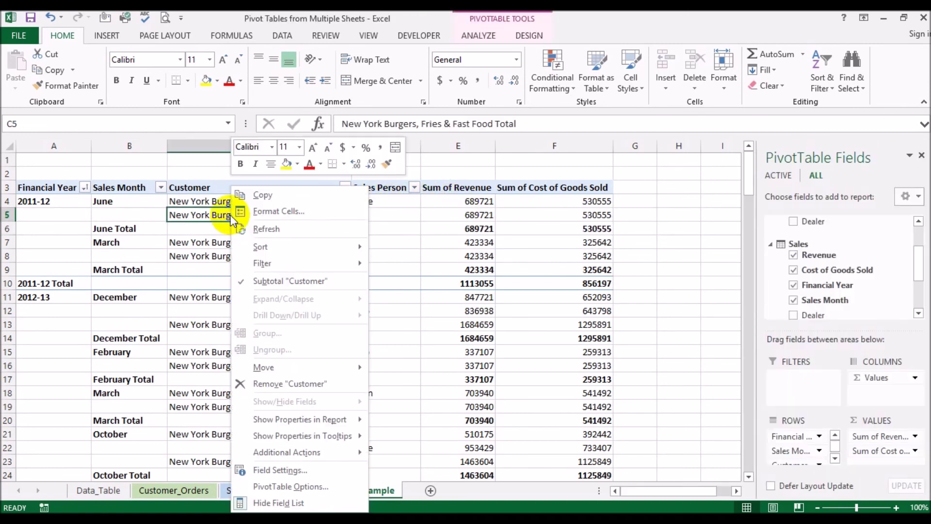
click(270, 278)
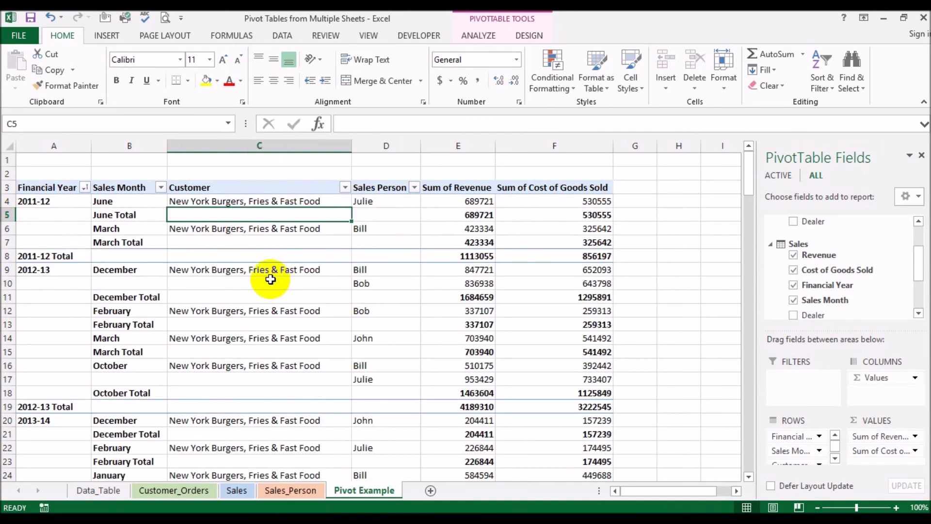
click(127, 215)
right_click(130, 216)
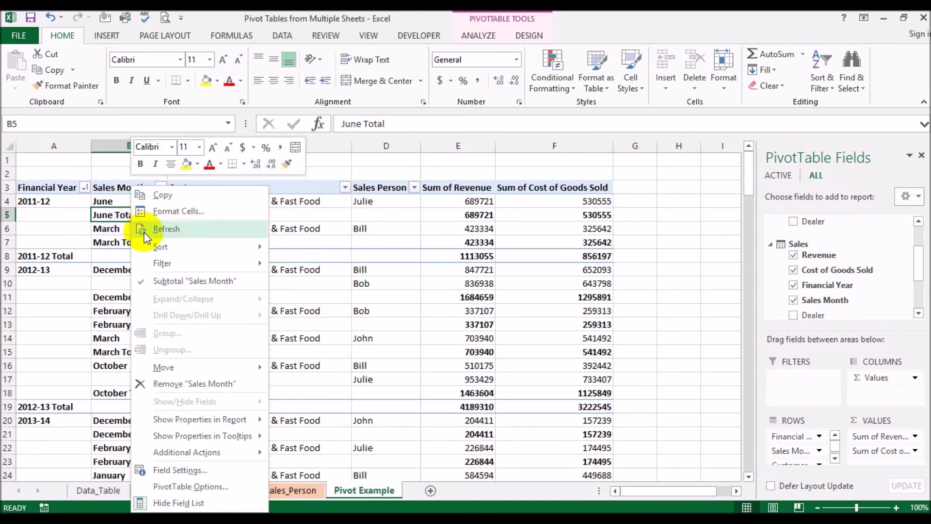
click(172, 281)
click(171, 282)
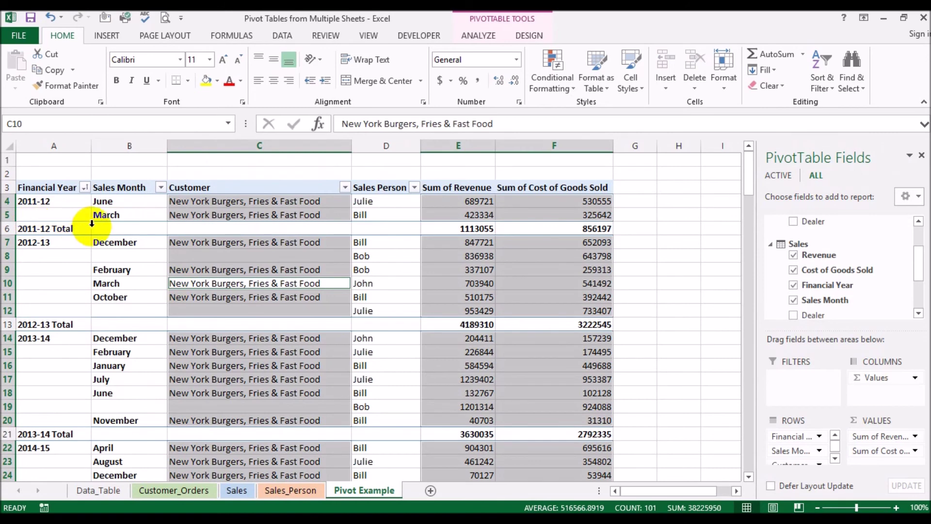
click(139, 252)
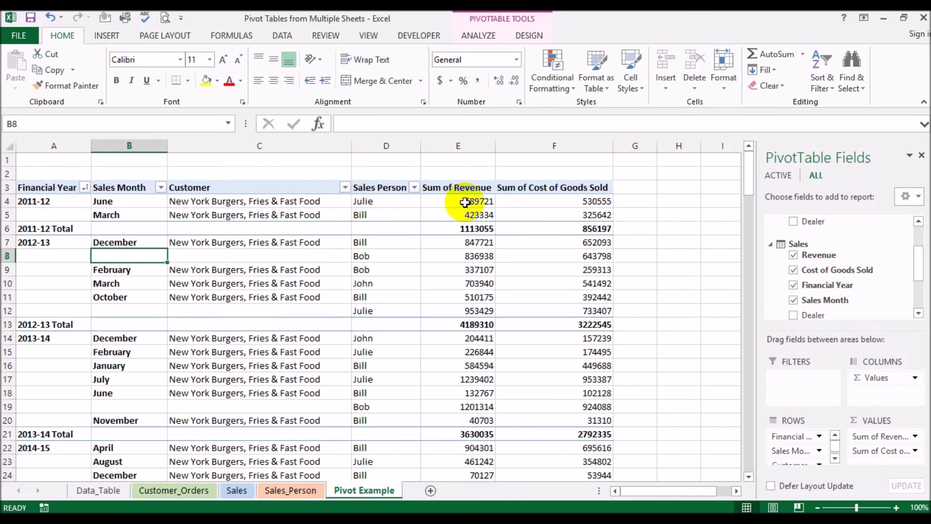
- Review the pivot table's rows across the financial years and check which fields are used from Customer_Orders, Sales and Sales_Person
mouse_move(471, 210)
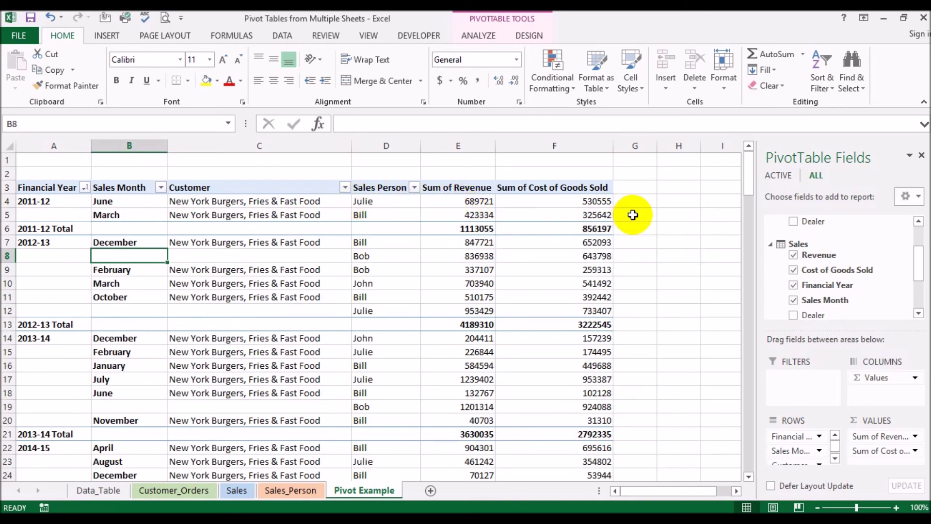
mouse_move(587, 207)
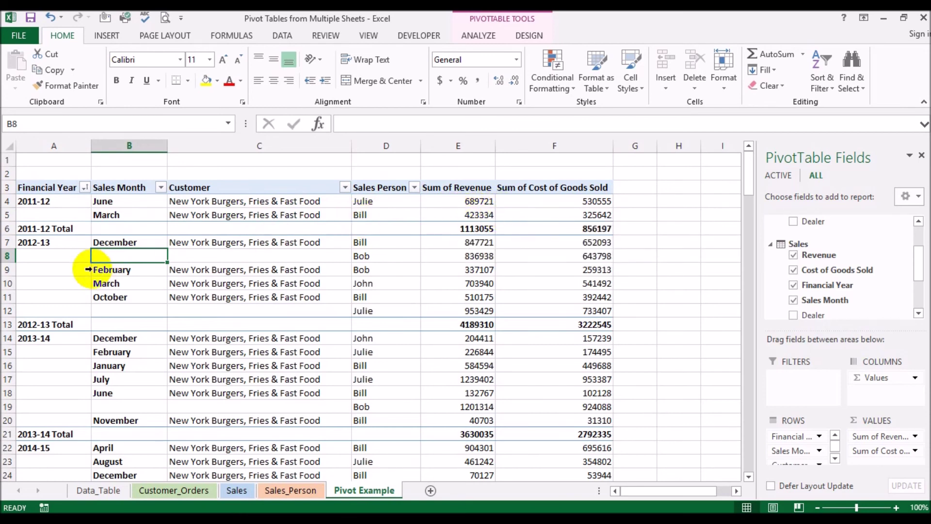
mouse_move(43, 249)
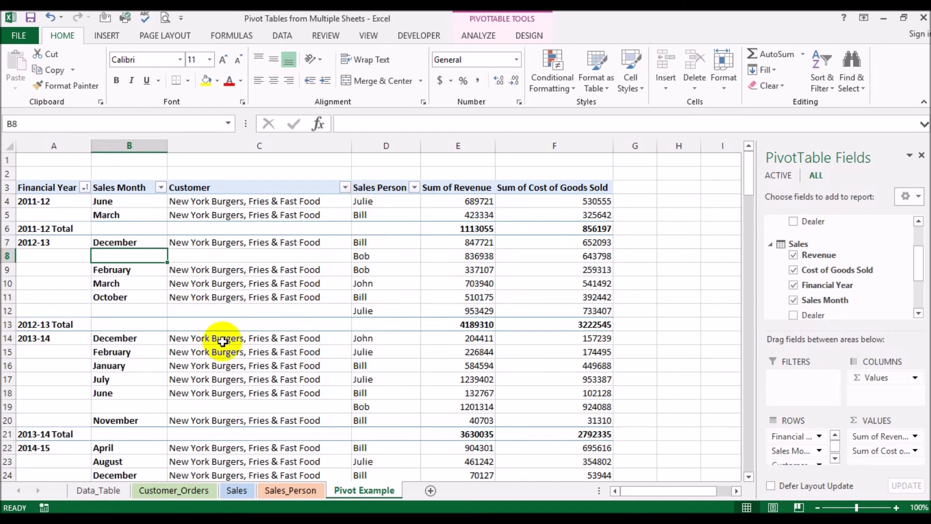
scroll(227, 330, down, 1)
scroll(228, 331, down, 9)
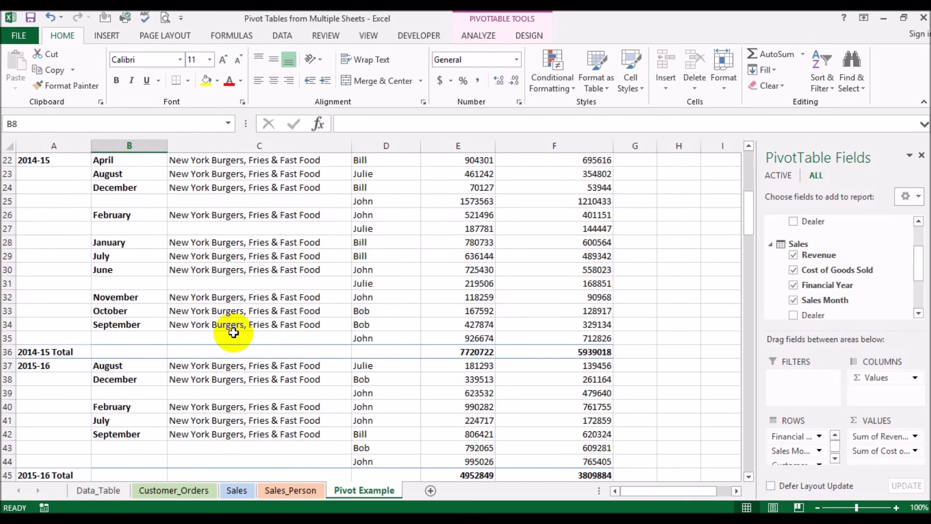
scroll(234, 332, down, 1)
scroll(234, 333, up, 11)
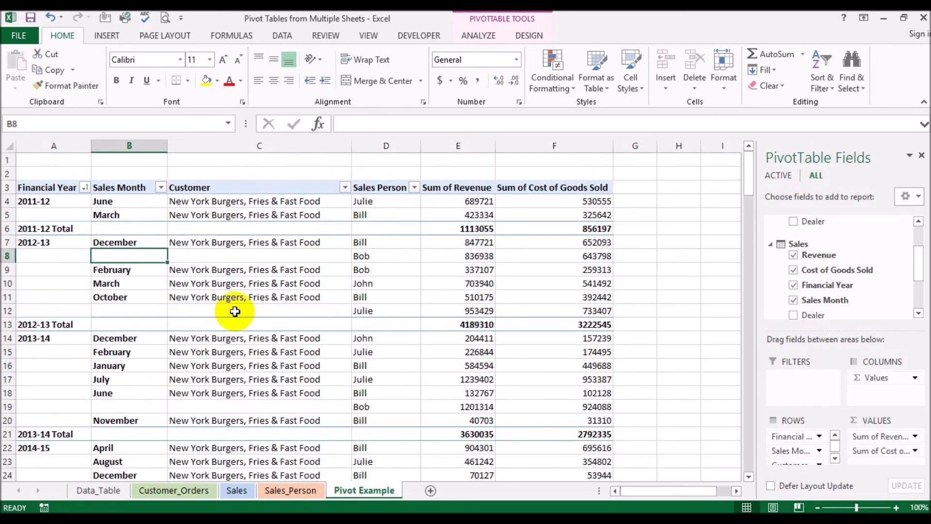
drag(916, 271, 908, 228)
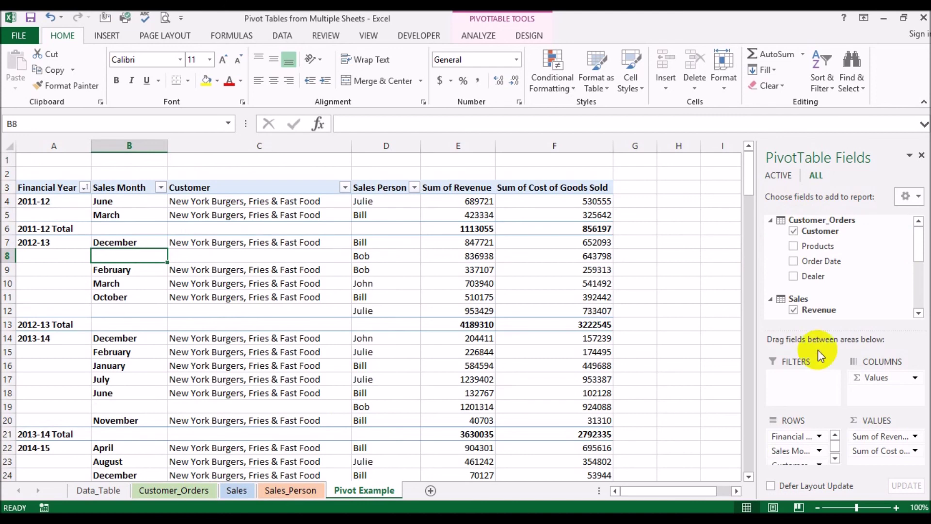
drag(915, 243, 915, 266)
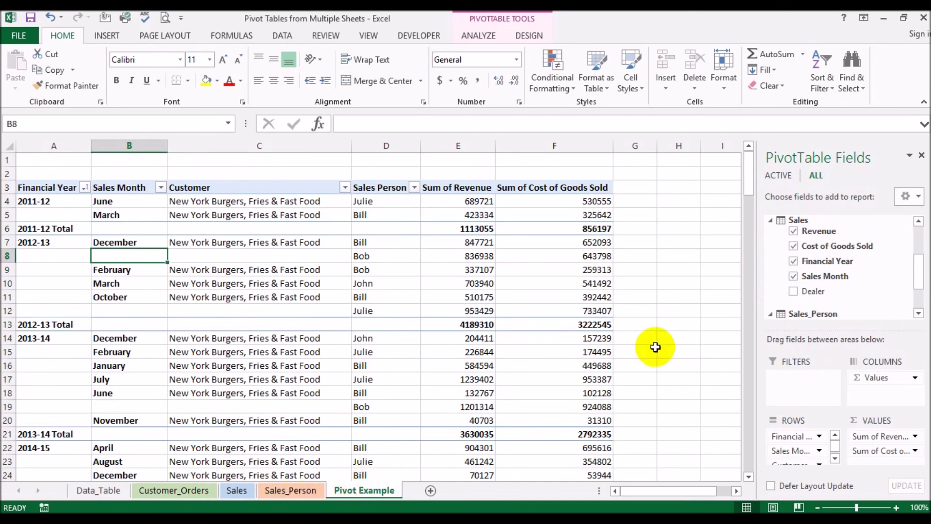
drag(922, 271, 920, 287)
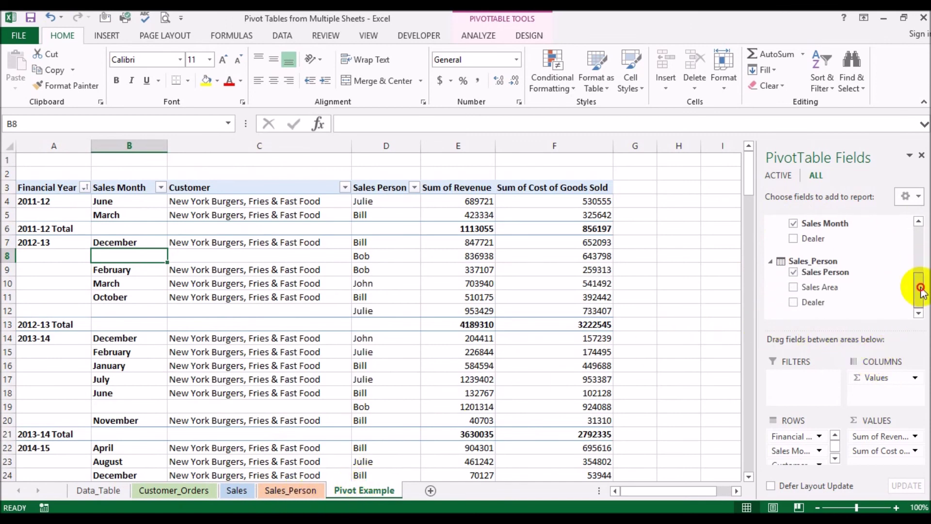